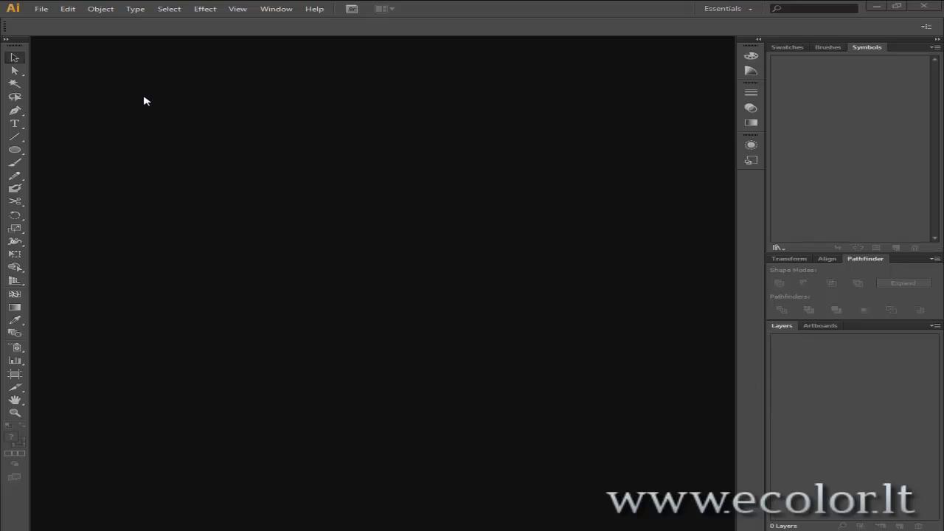
Create a new document named 3d-logotipas with the Web profile at 960 x 560 px.
click(41, 10)
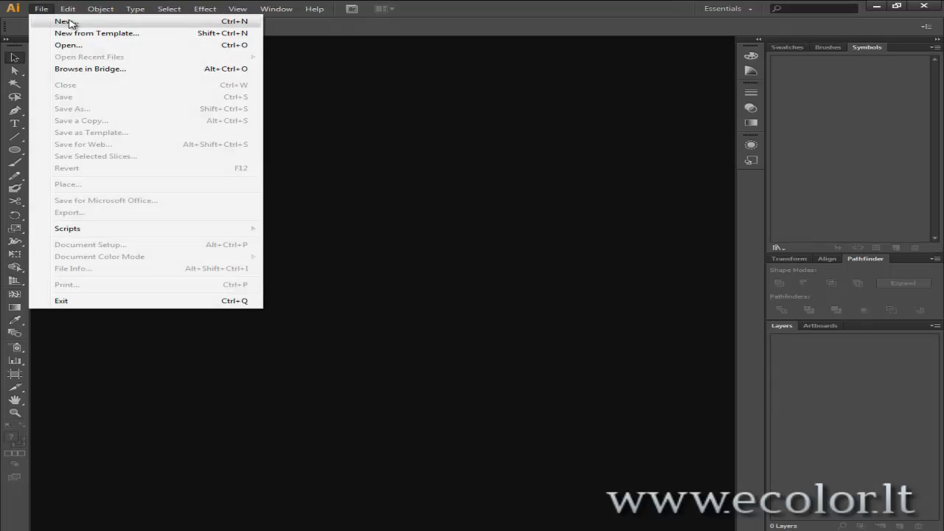
click(68, 22)
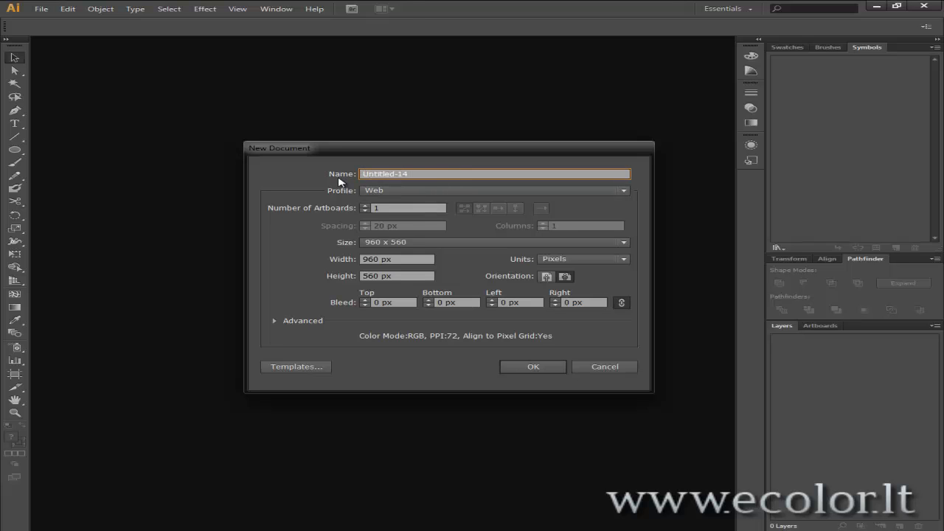
text(3d-logotipas)
click(391, 190)
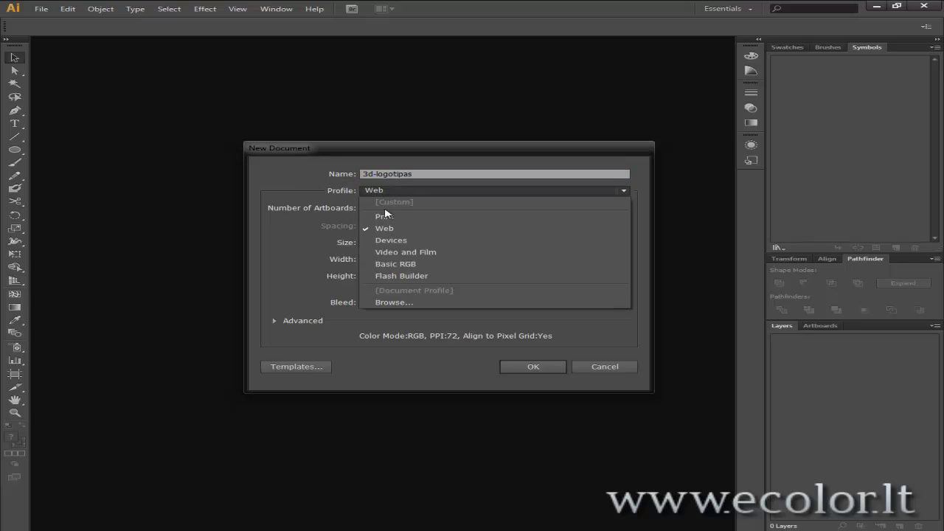
click(391, 228)
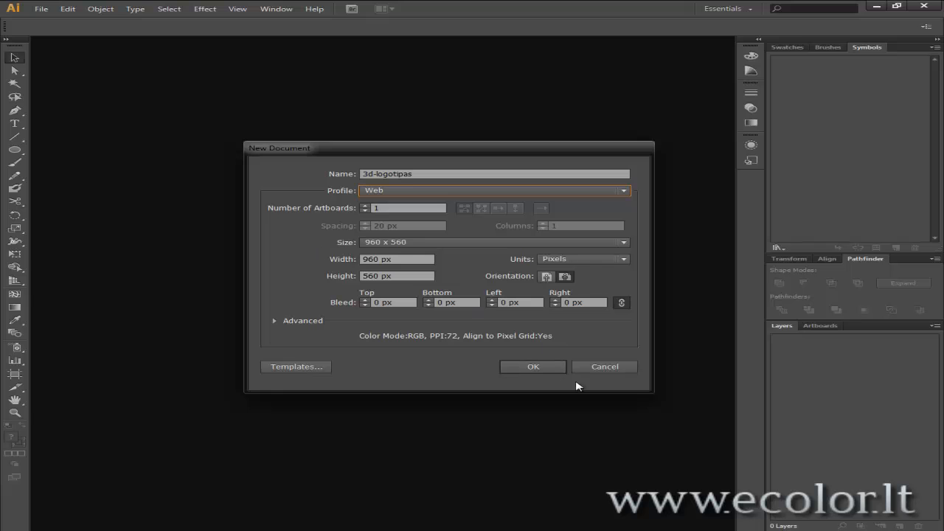
click(534, 366)
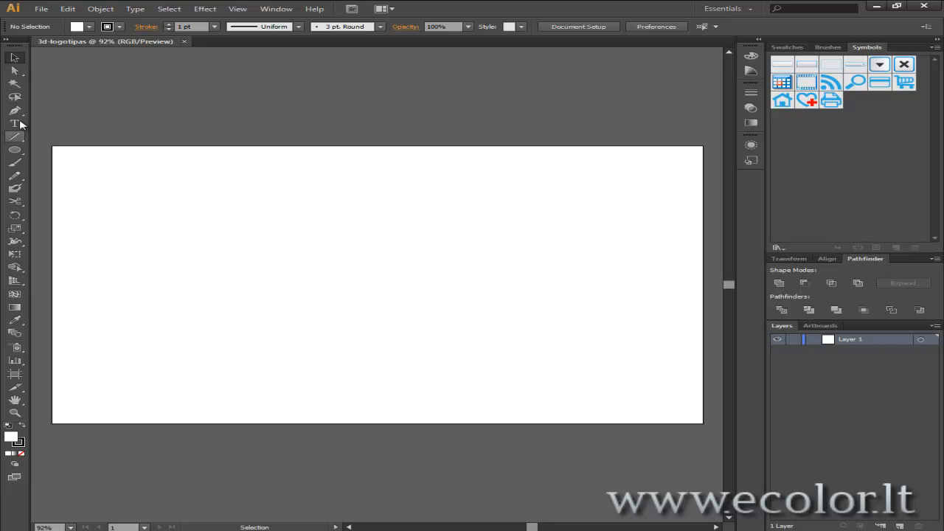
Draw a wide ellipse with no fill and a black 000000 stroke near the middle of the artboard.
click(15, 152)
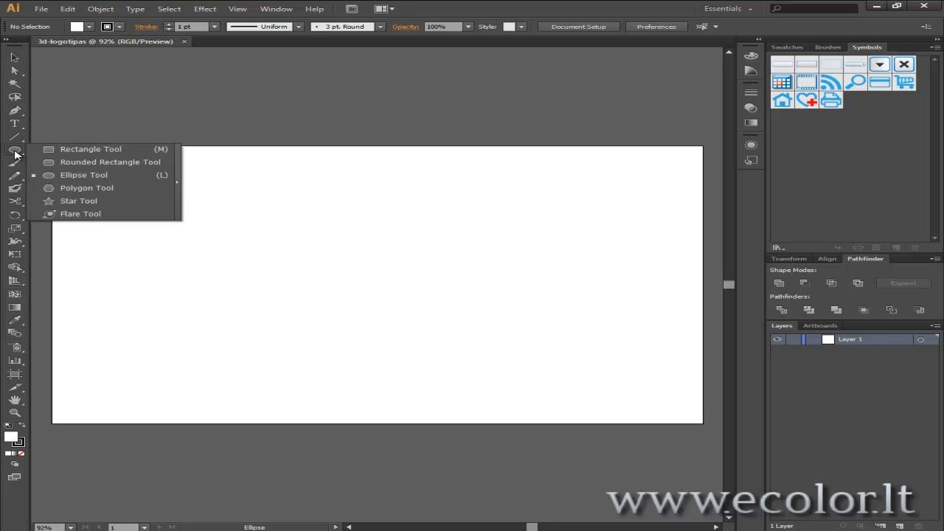
click(77, 176)
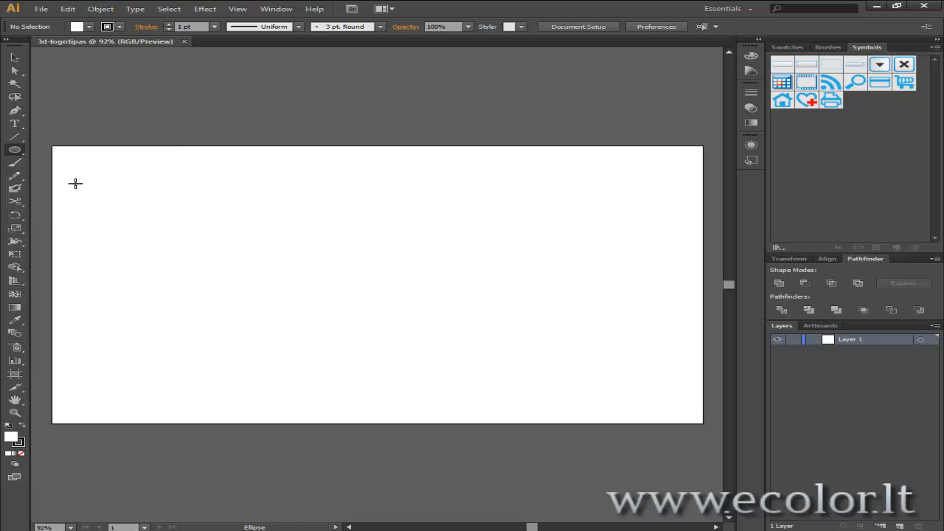
click(22, 453)
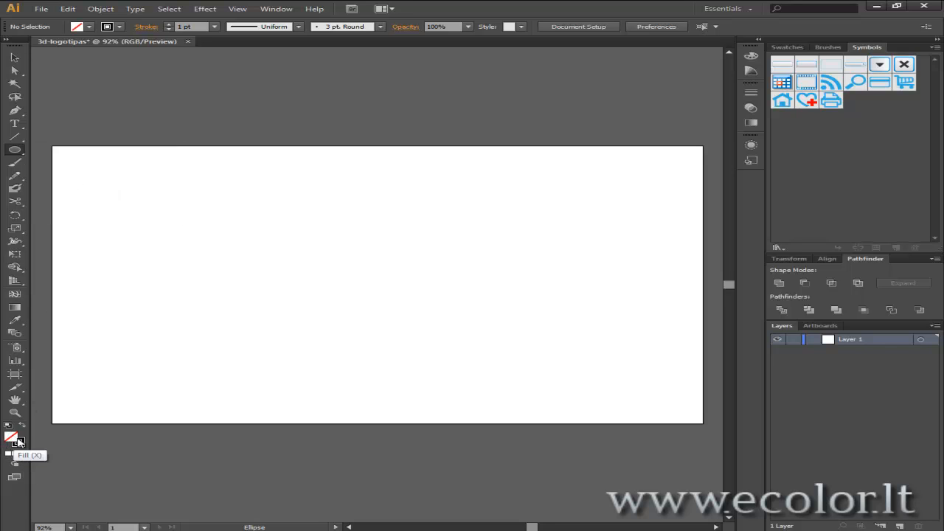
click(18, 444)
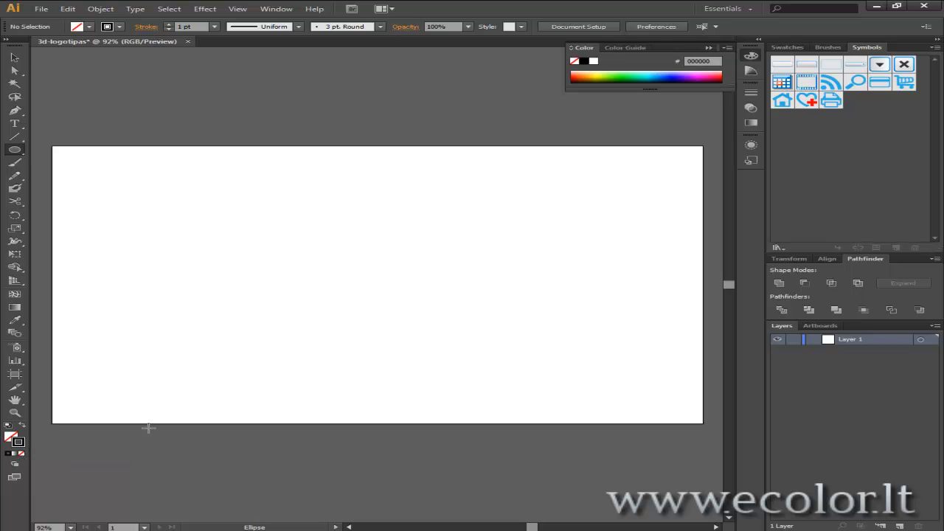
double_click(21, 443)
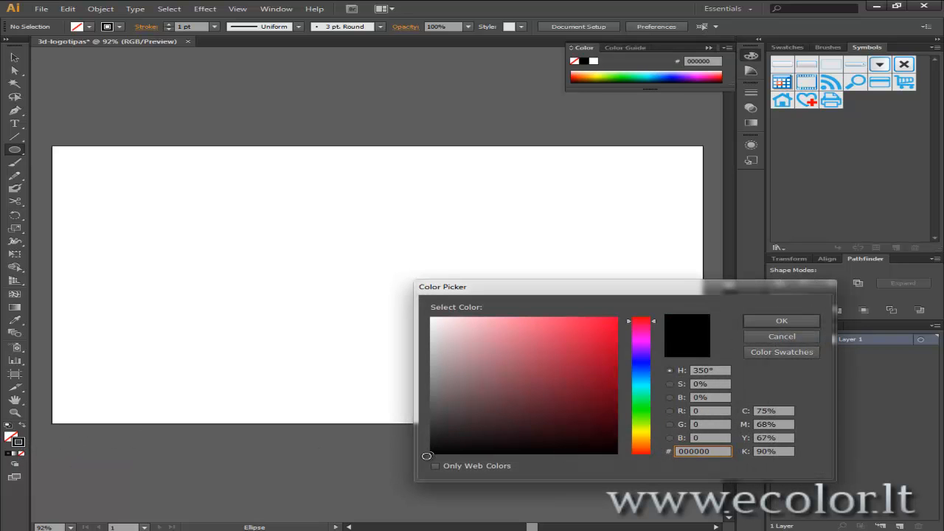
key(Return)
drag(234, 185, 485, 365)
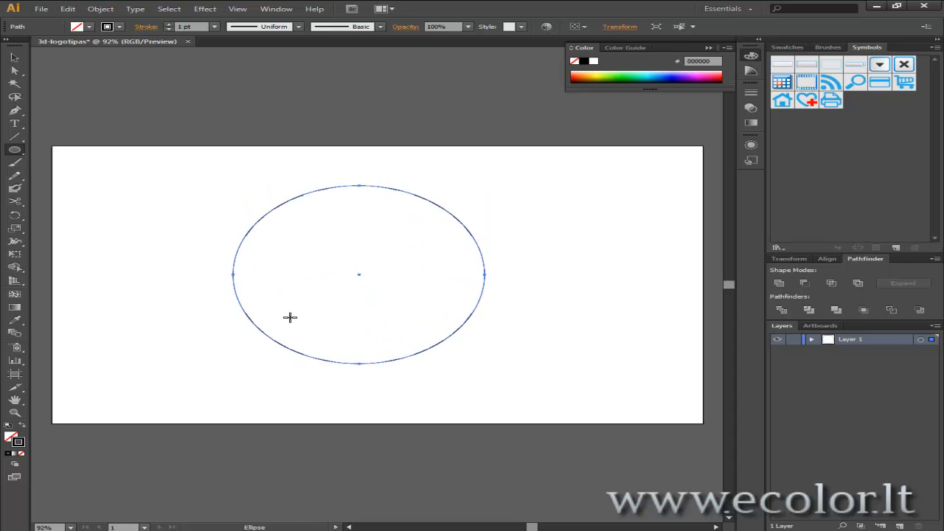
Add a letter S as Myriad Pro Regular text beside the ellipse and set its font size to 700 pt.
click(17, 127)
drag(16, 131, 70, 125)
click(118, 269)
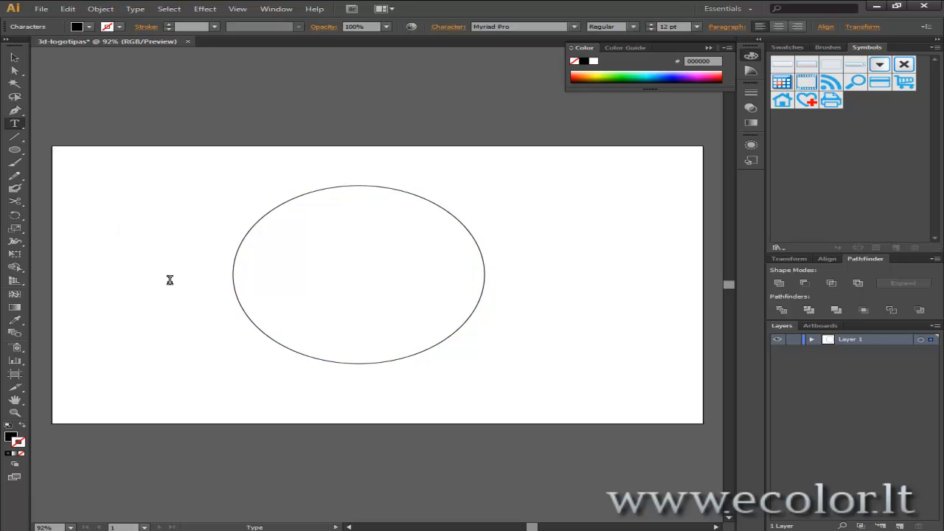
key(Escape)
click(662, 27)
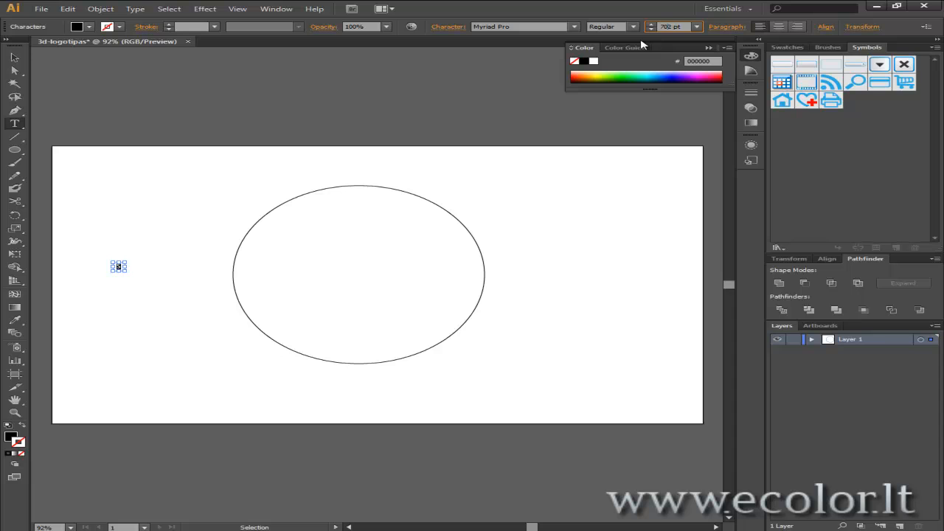
text(700)
key(Return)
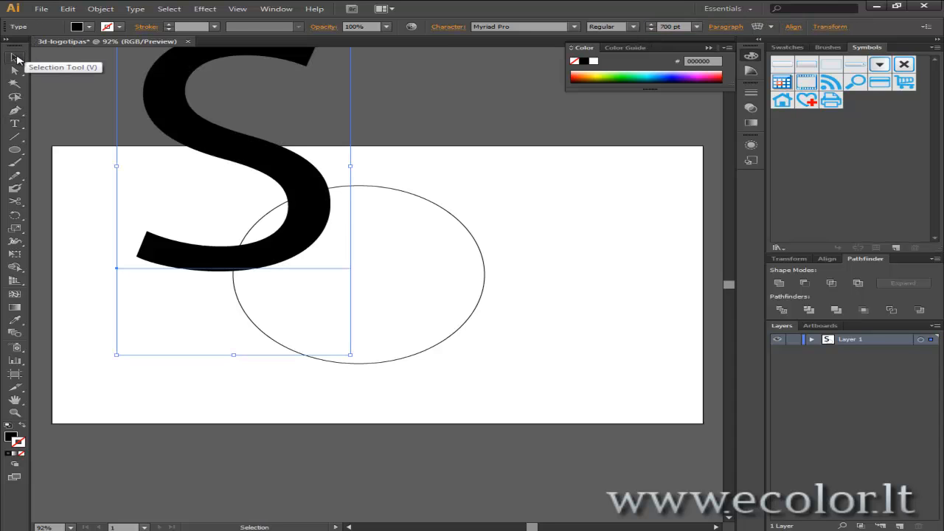
Move the large letter S so that it sits centred over the ellipse.
drag(219, 134, 336, 257)
drag(416, 281, 445, 274)
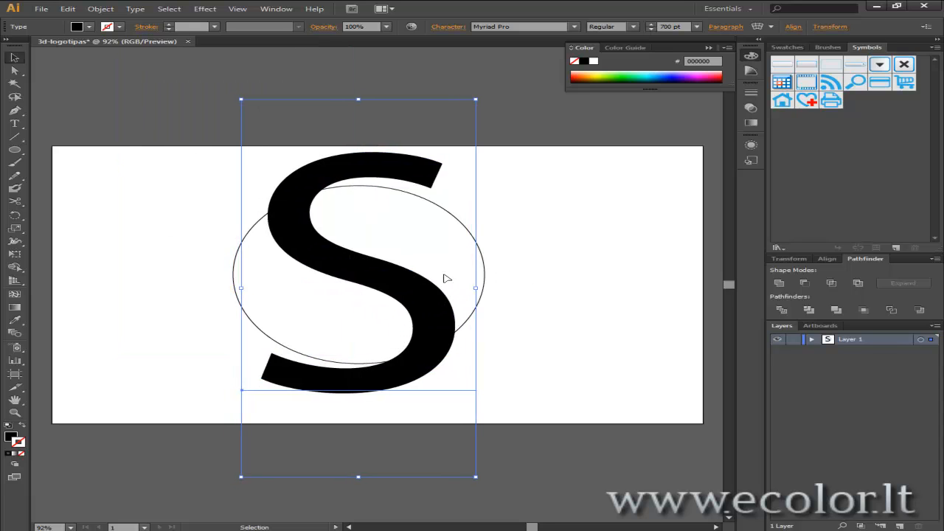
click(584, 274)
Expand the letter S into outlines with the Object and Fill options, and deselect it.
click(347, 152)
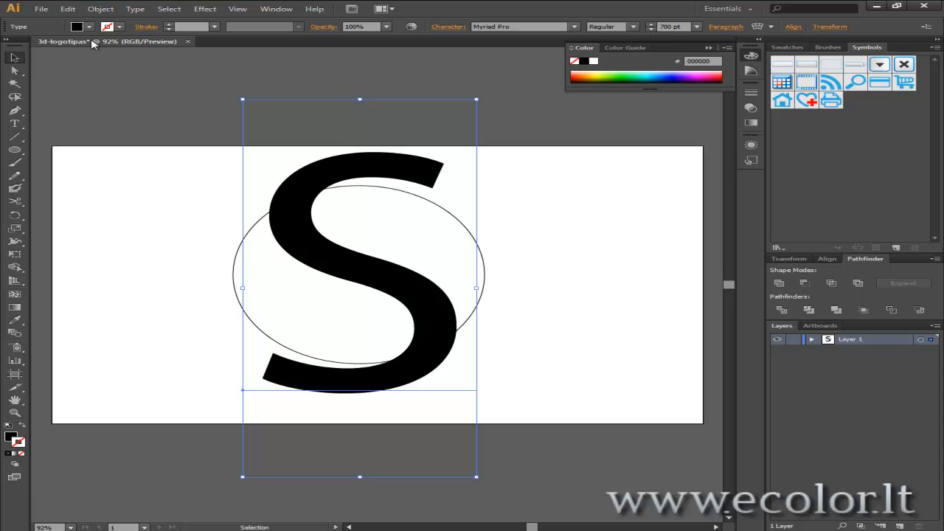
click(100, 9)
click(140, 127)
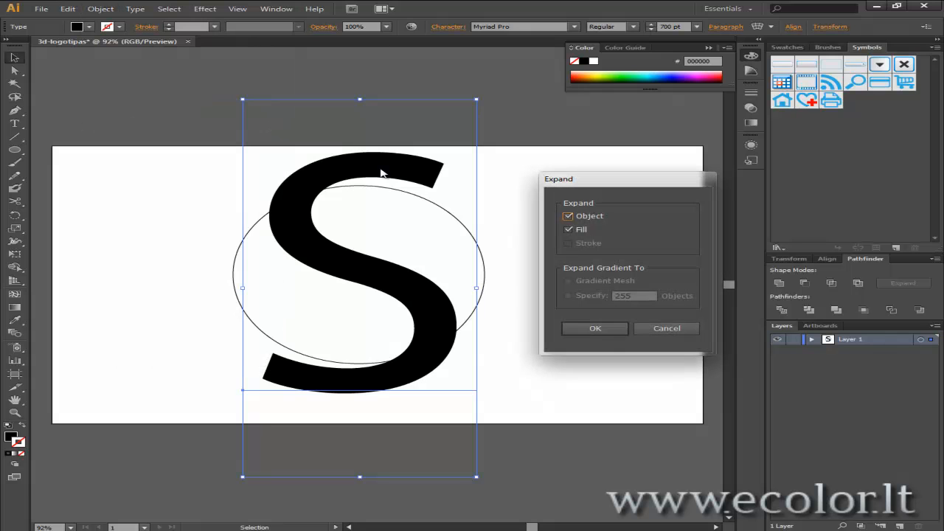
click(595, 329)
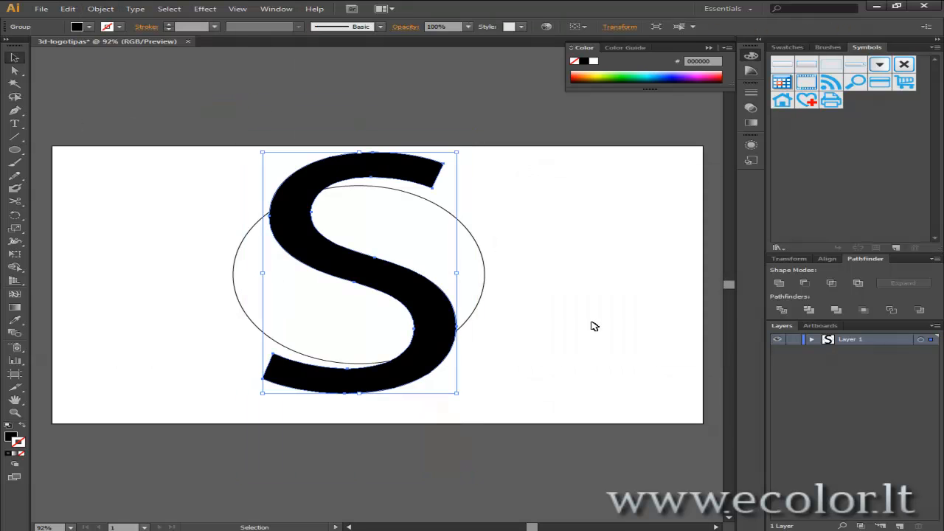
click(604, 322)
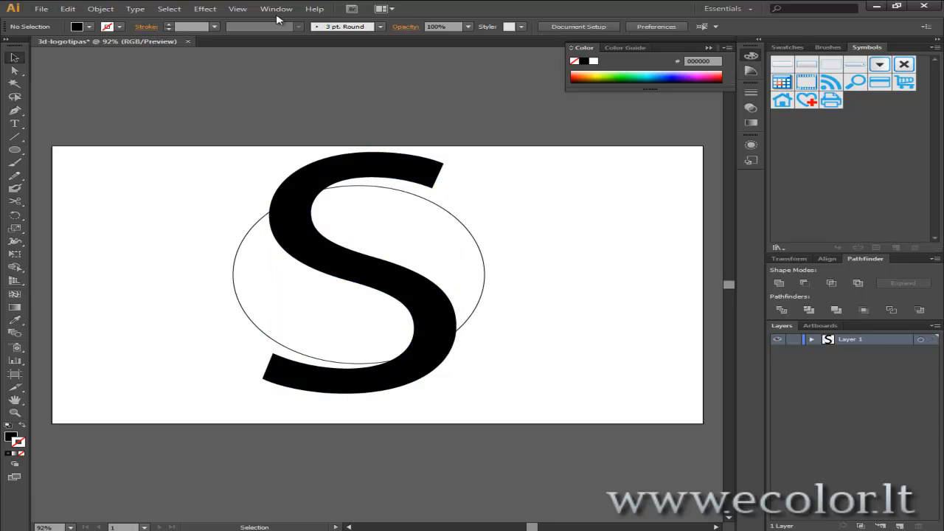
Cut the letter S out of the ellipse with the Pathfinder's Minus Front operation.
click(275, 11)
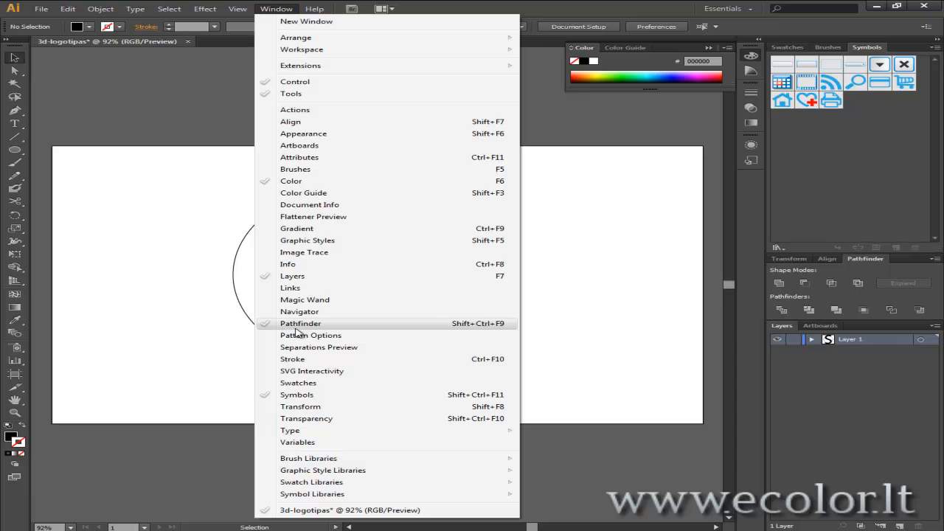
click(32, 427)
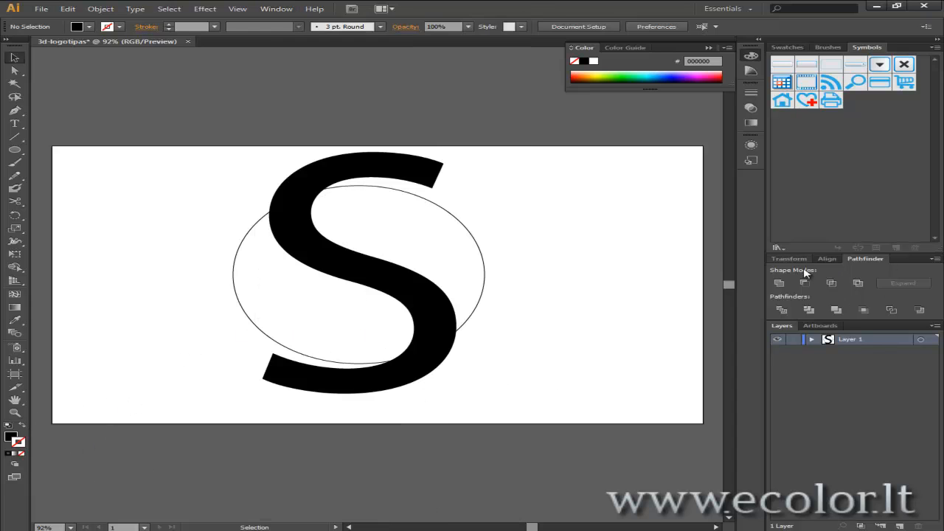
drag(533, 107, 193, 422)
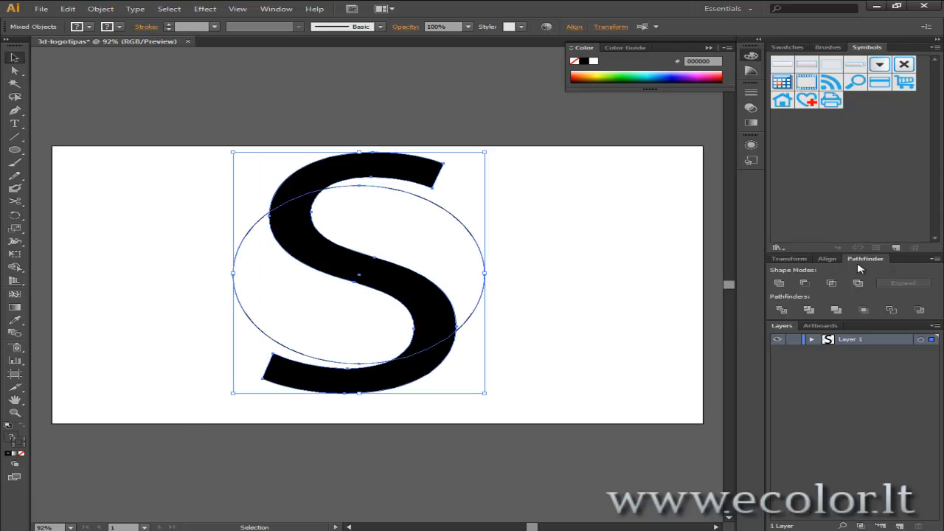
click(805, 284)
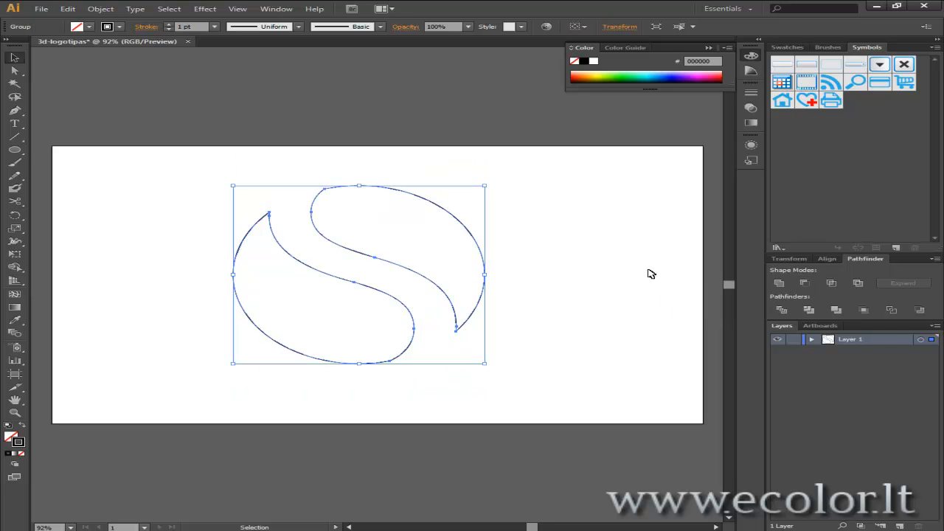
click(595, 282)
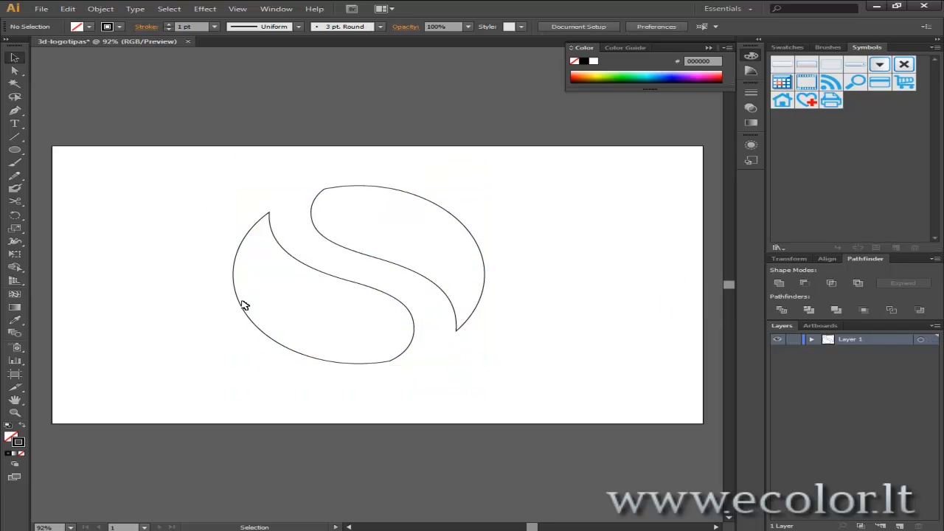
Remove the stroke from the two ellipse halves and fill them with red DB2346.
drag(581, 160, 190, 401)
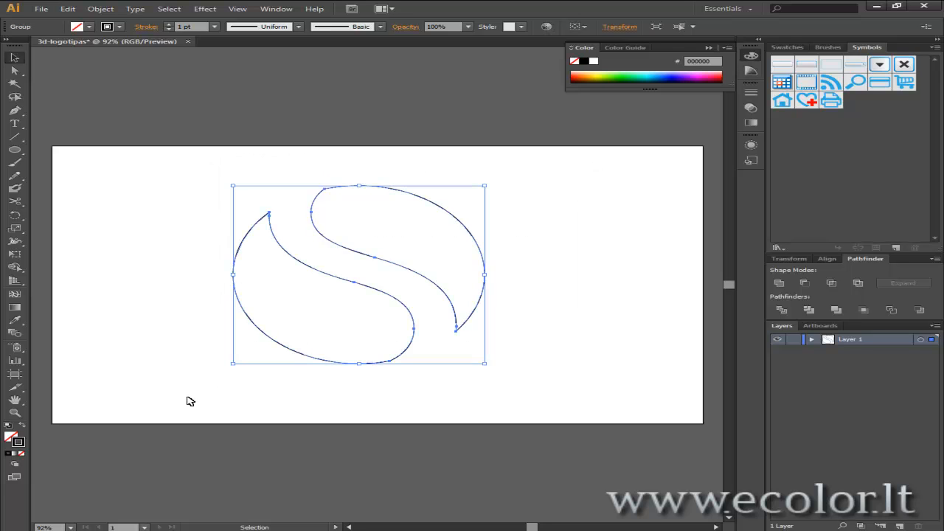
click(23, 455)
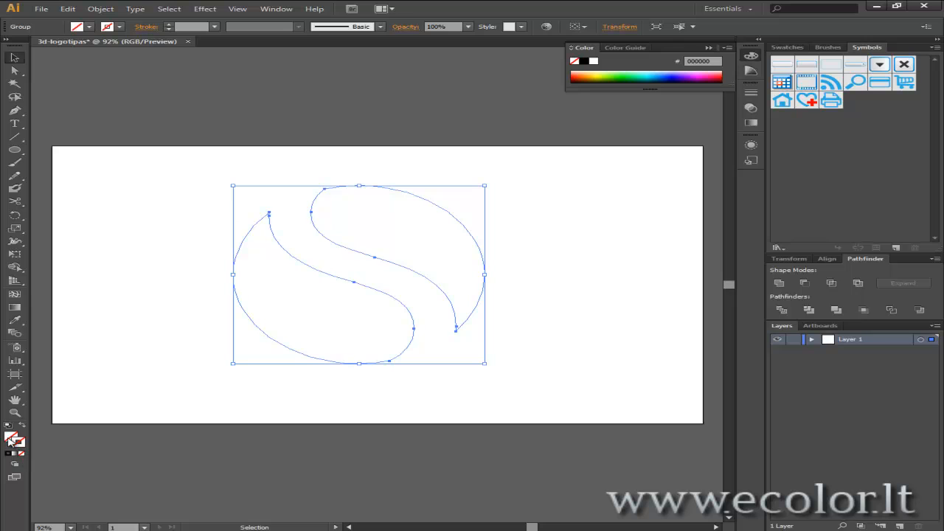
double_click(10, 436)
mouse_move(586, 336)
mouse_down()
mouse_move(597, 329)
mouse_move(589, 336)
mouse_up()
key(Return)
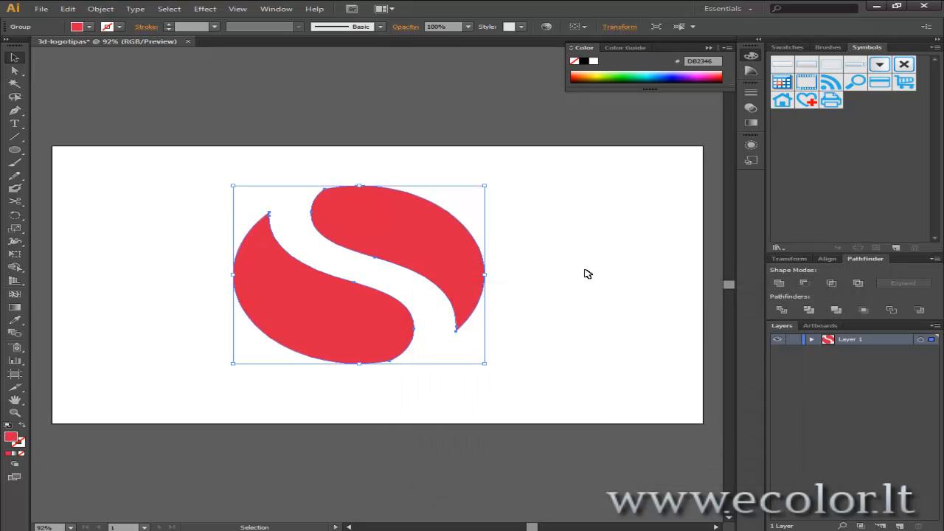
click(506, 409)
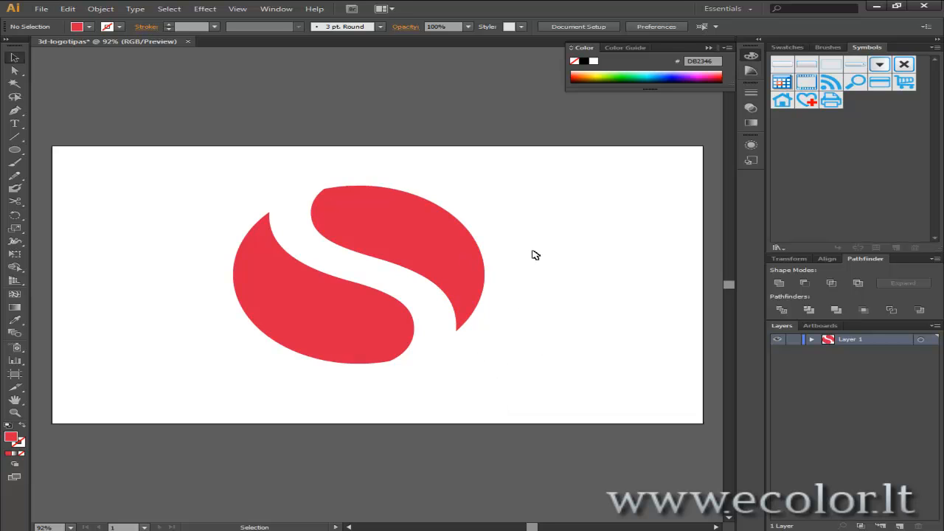
Apply a 3D Extrude & Bevel effect to both red shapes with preview on, Front position and 124° perspective.
drag(564, 175, 209, 368)
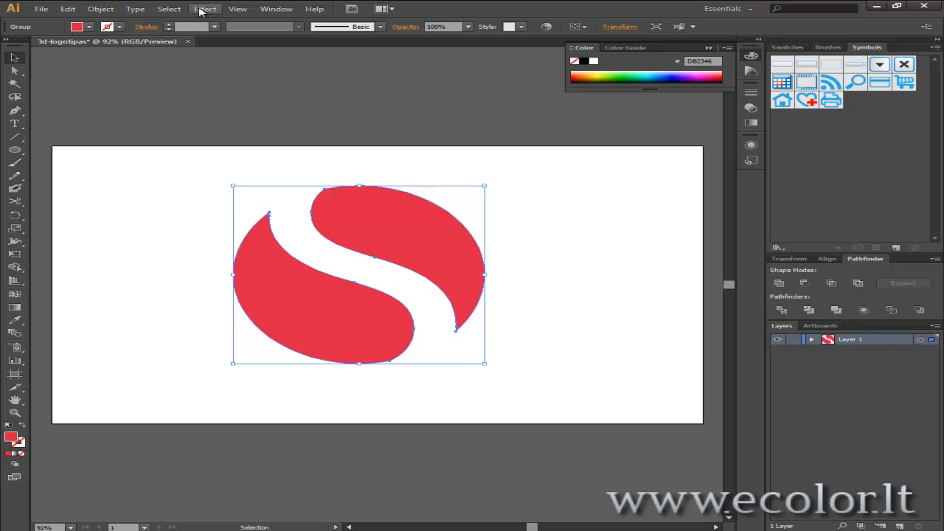
click(205, 9)
mouse_move(355, 70)
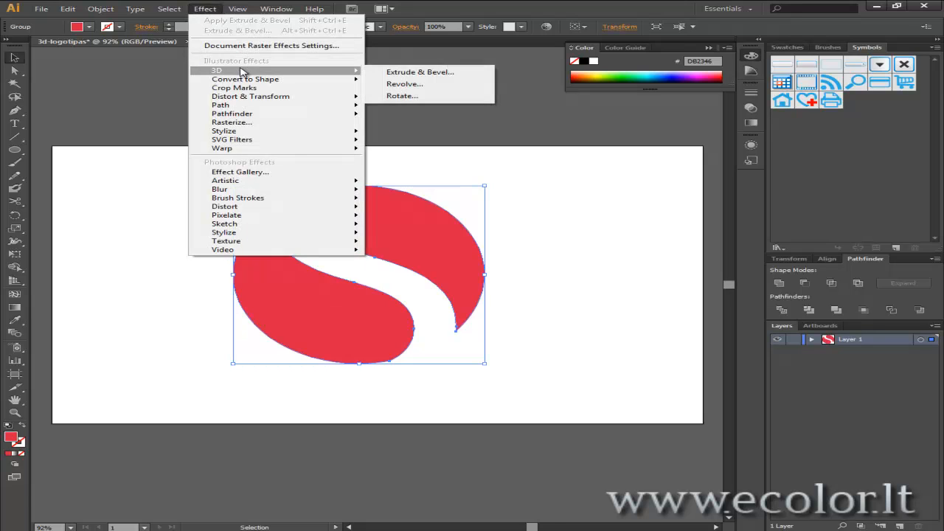
click(439, 74)
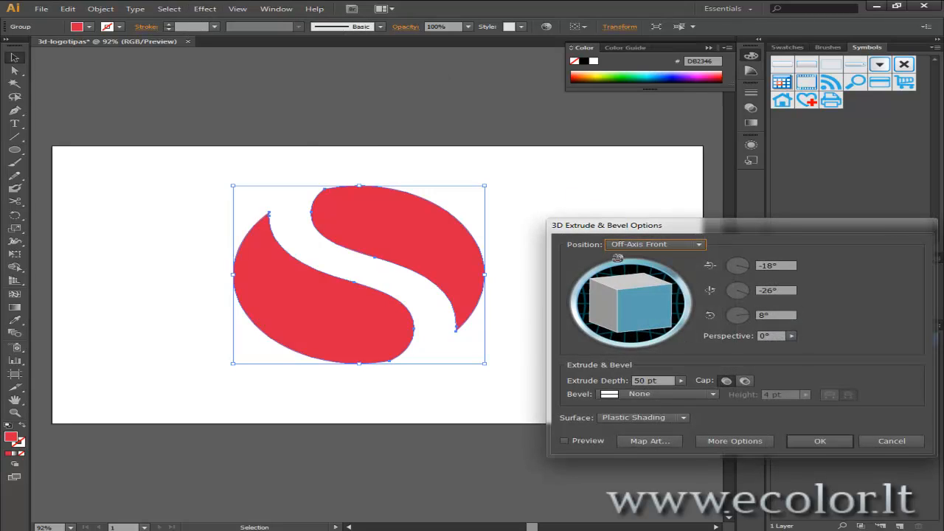
click(565, 441)
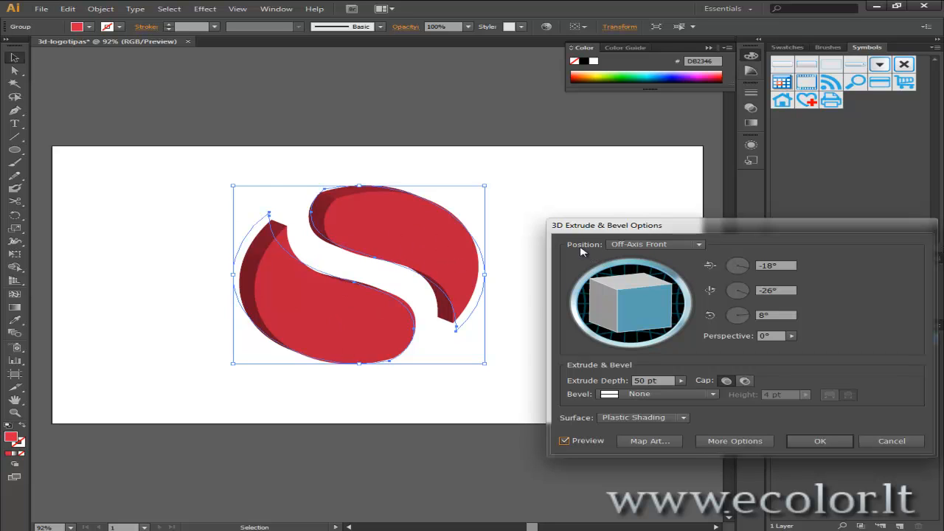
click(638, 245)
click(654, 272)
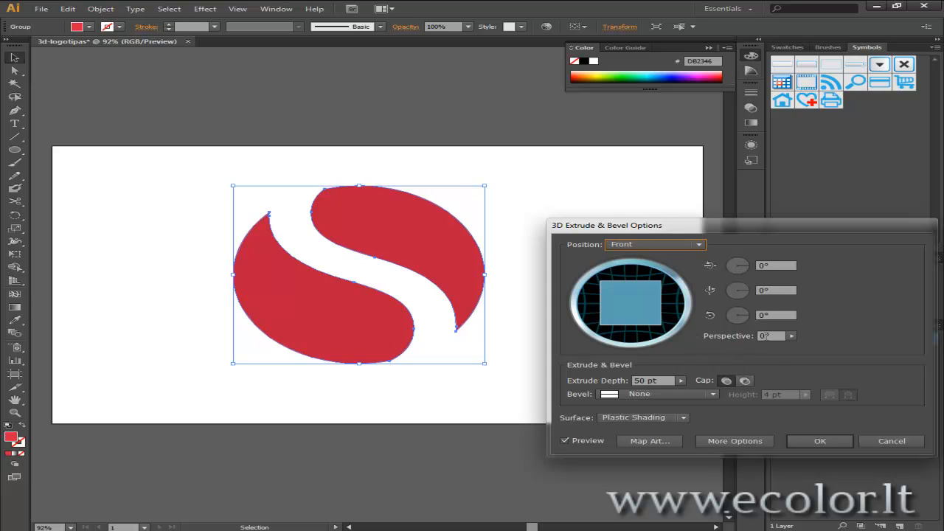
click(765, 336)
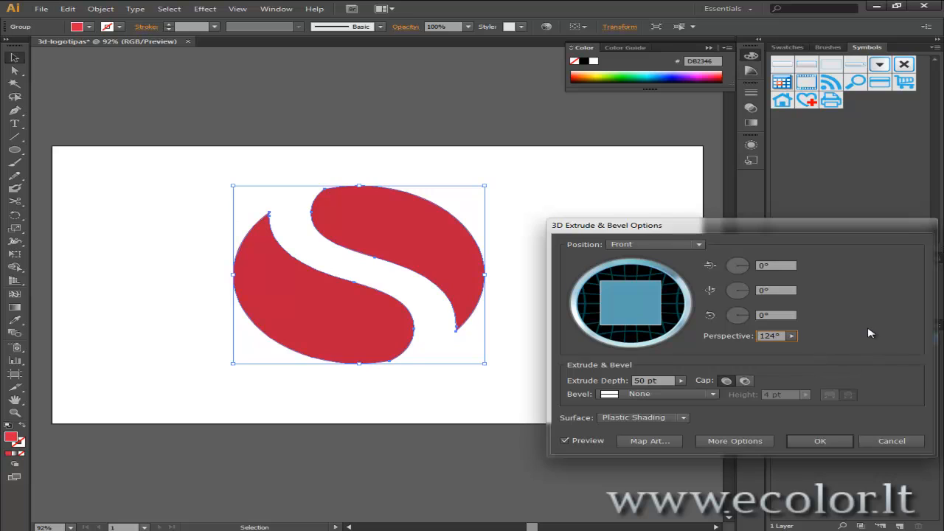
click(832, 443)
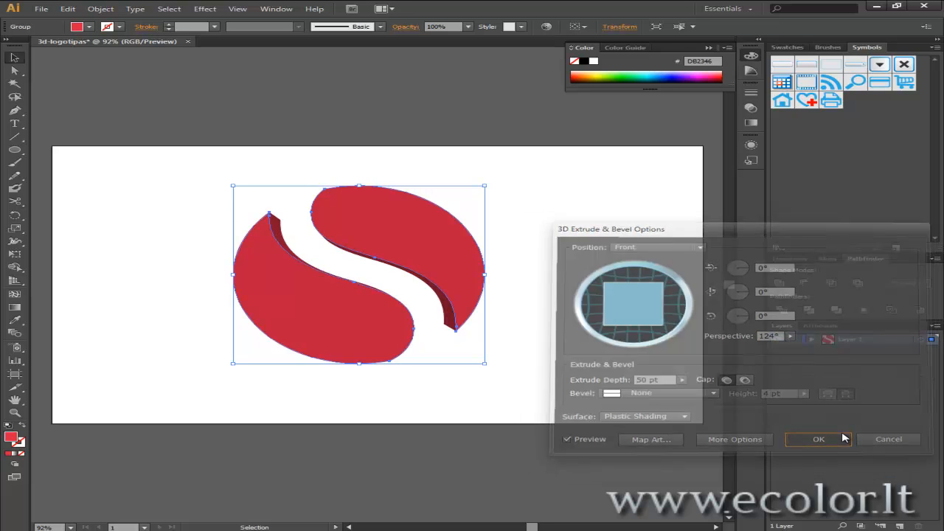
Expand the appearance of the two extruded red shapes.
click(563, 335)
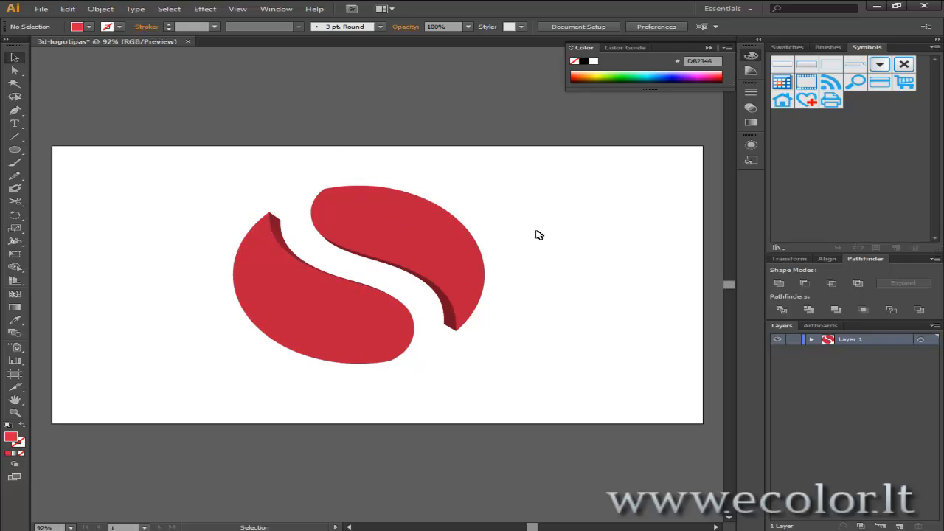
drag(594, 157, 190, 382)
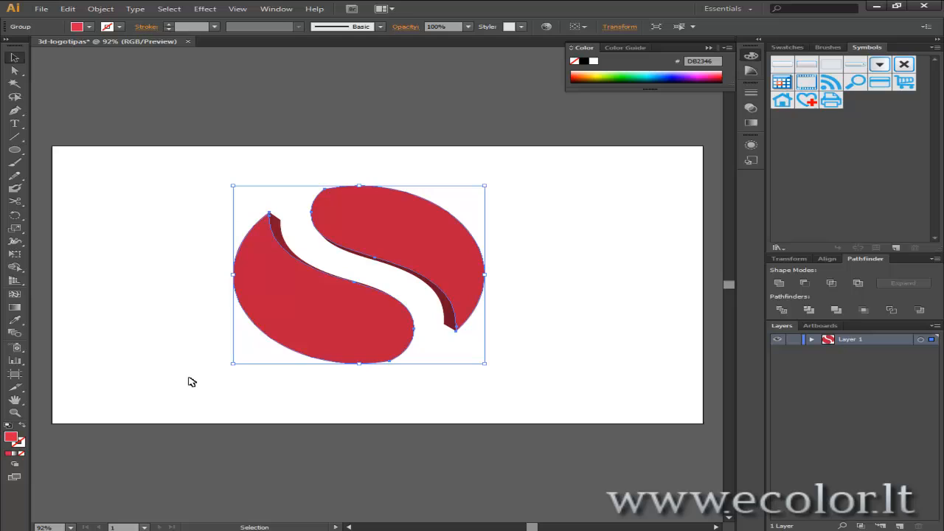
click(100, 9)
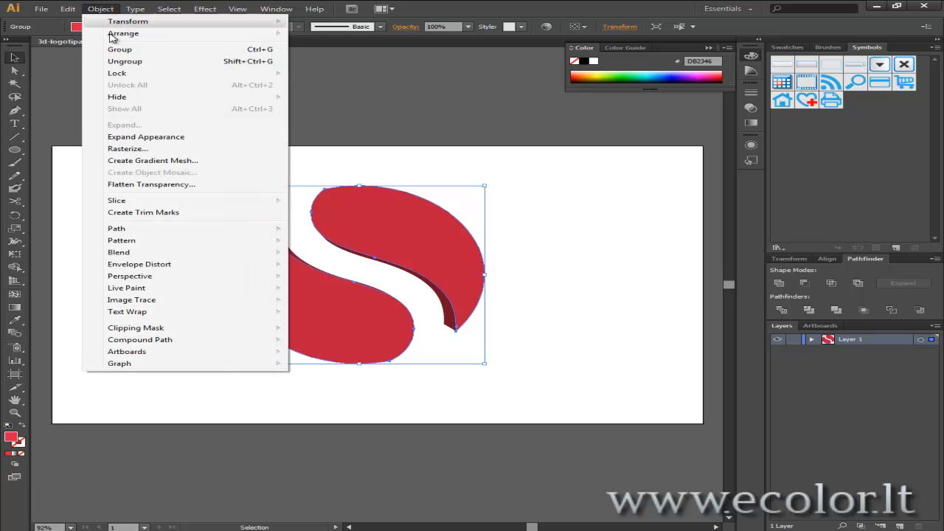
click(142, 137)
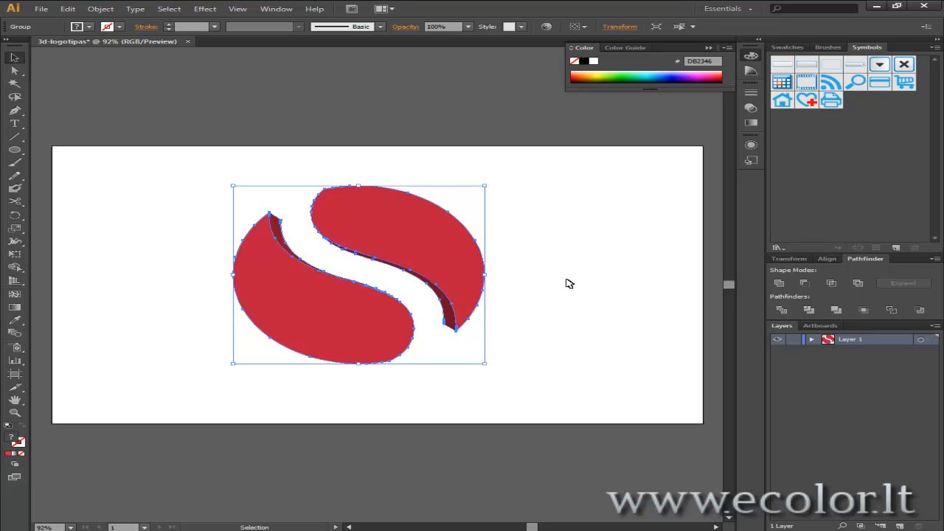
Ungroup the expanded logo artwork twice and deselect it.
drag(559, 173, 179, 396)
right_click(397, 231)
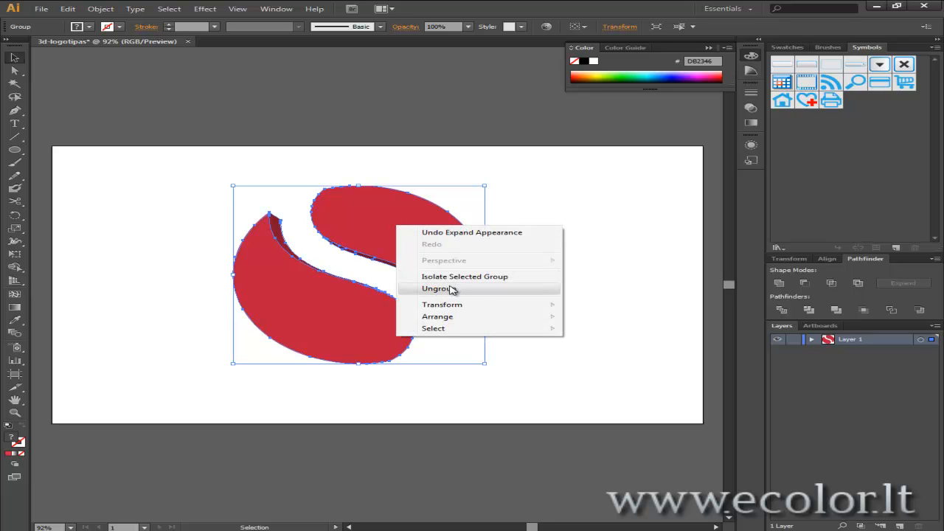
click(476, 293)
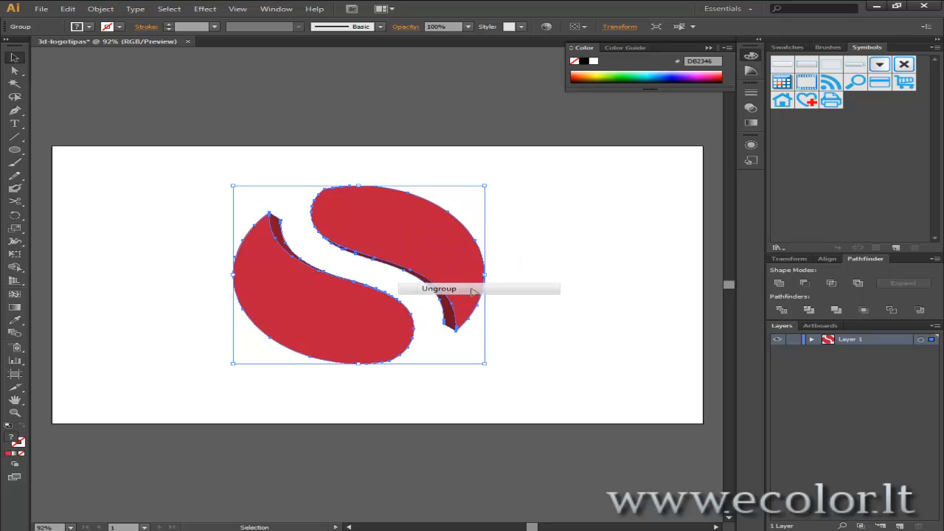
right_click(370, 225)
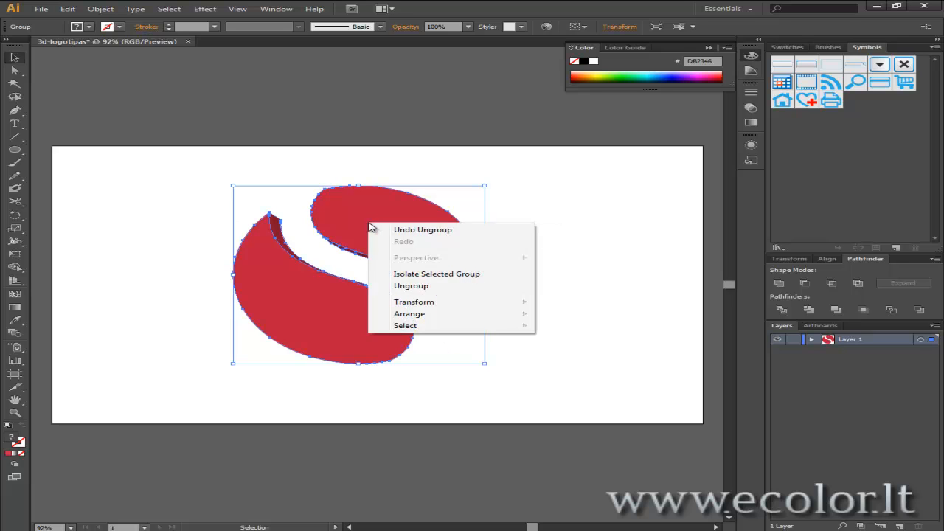
click(415, 287)
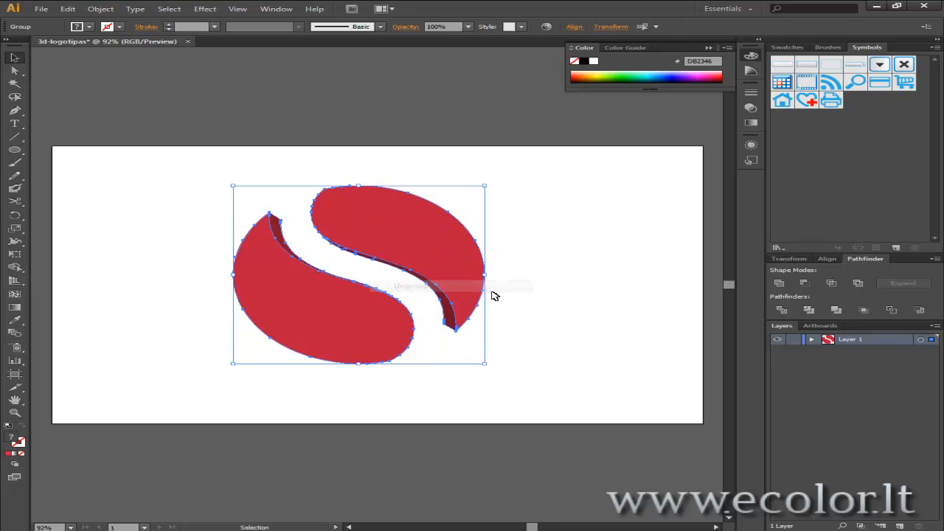
click(561, 300)
Unite the dark extruded side pieces of the lower-left half into one shape with the Pathfinder, and deselect it.
scroll(400, 194, up, 2)
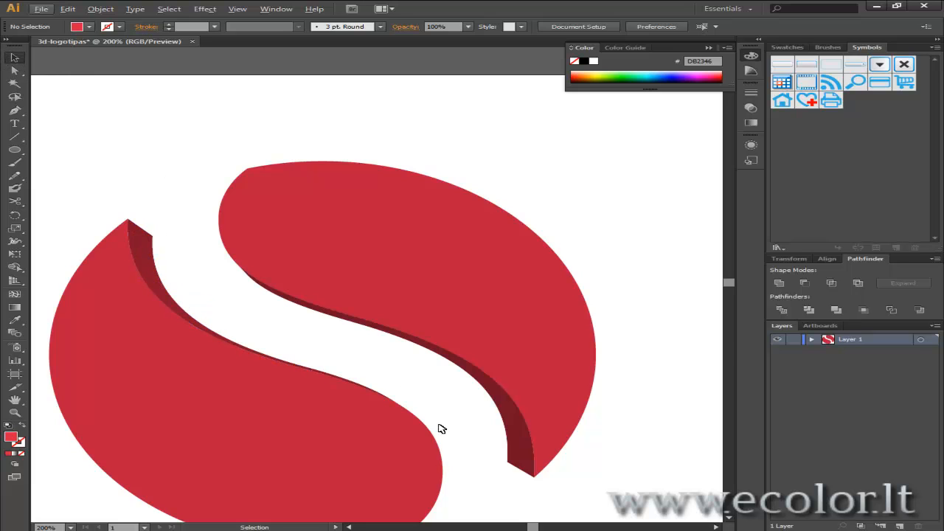
click(140, 255)
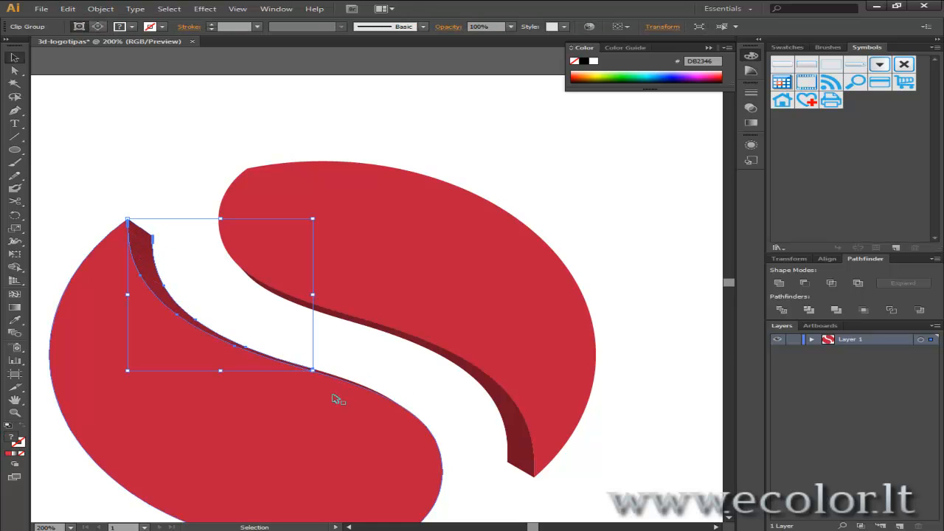
scroll(221, 322, up, 2)
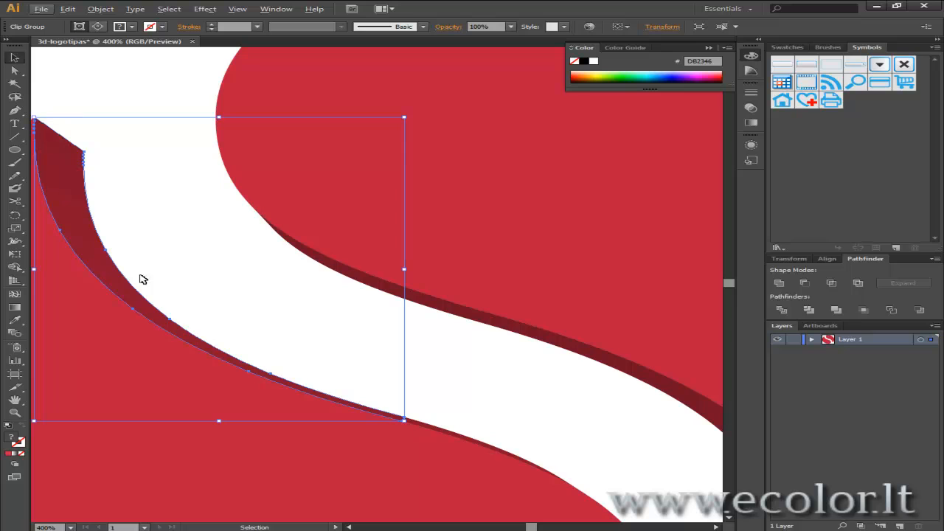
scroll(480, 288, down, 1)
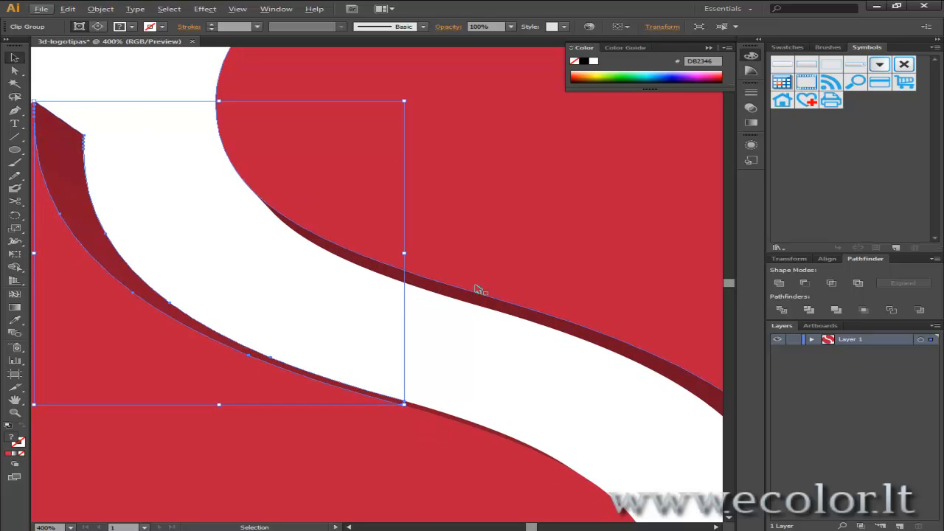
shift+click(467, 423)
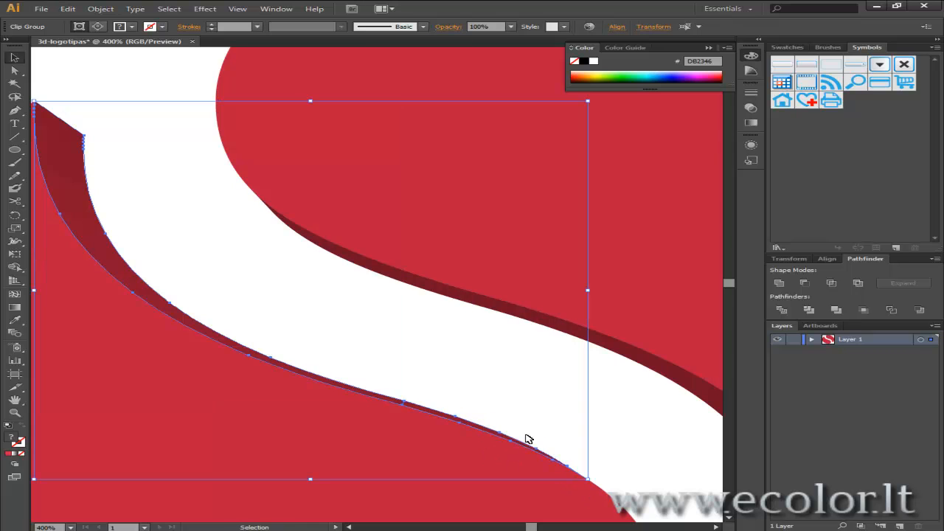
alt+scroll(184, 216, down, 1)
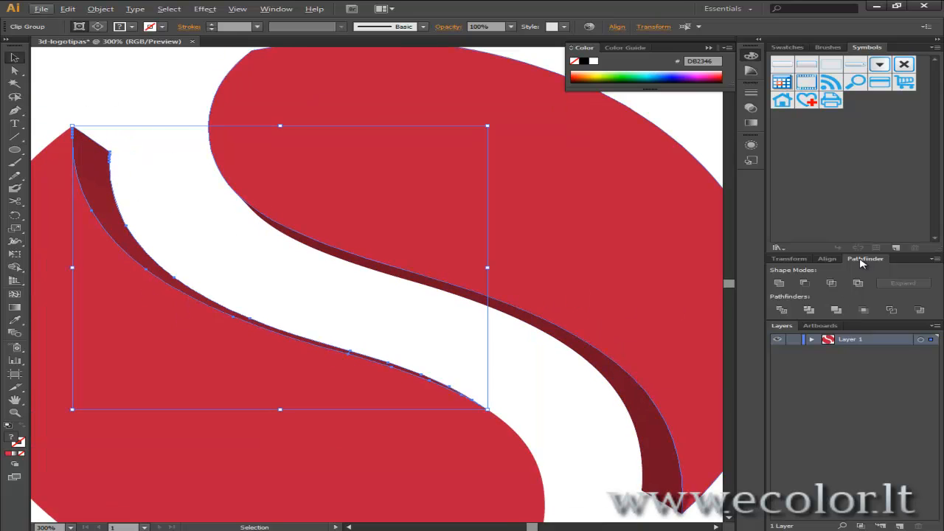
click(780, 285)
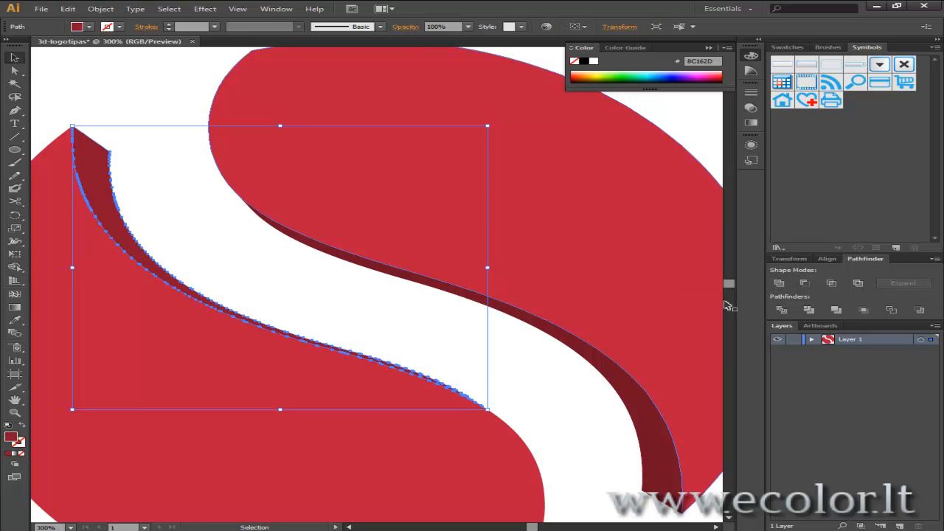
click(548, 391)
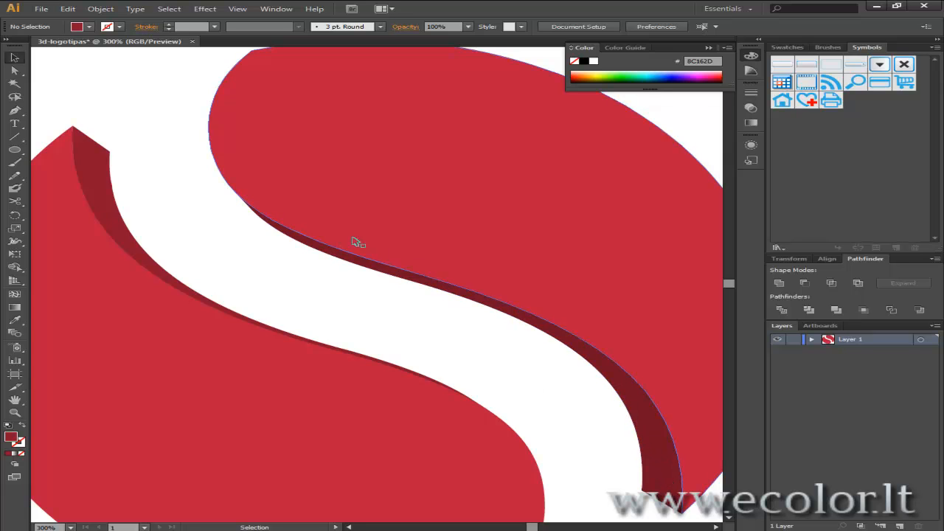
Unite the dark extruded side of the upper-right half into one shape with the Pathfinder, and deselect it.
click(665, 473)
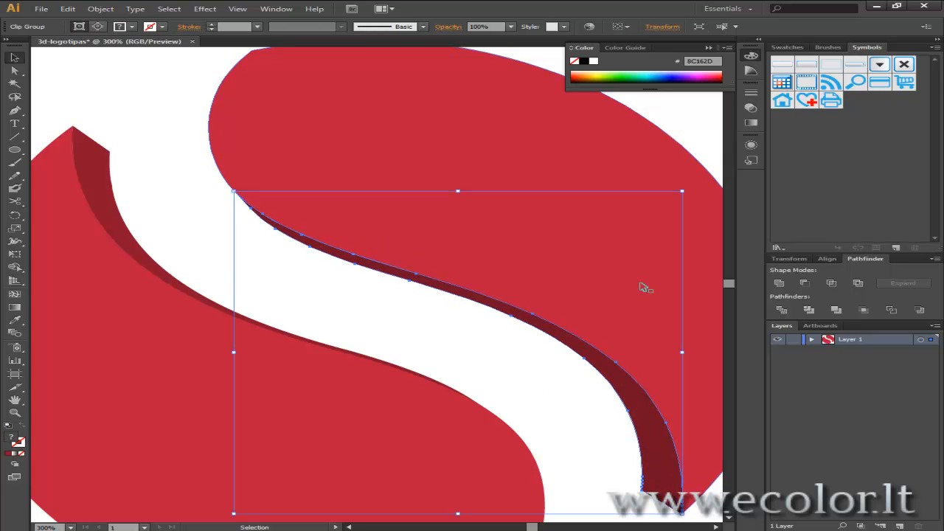
click(781, 284)
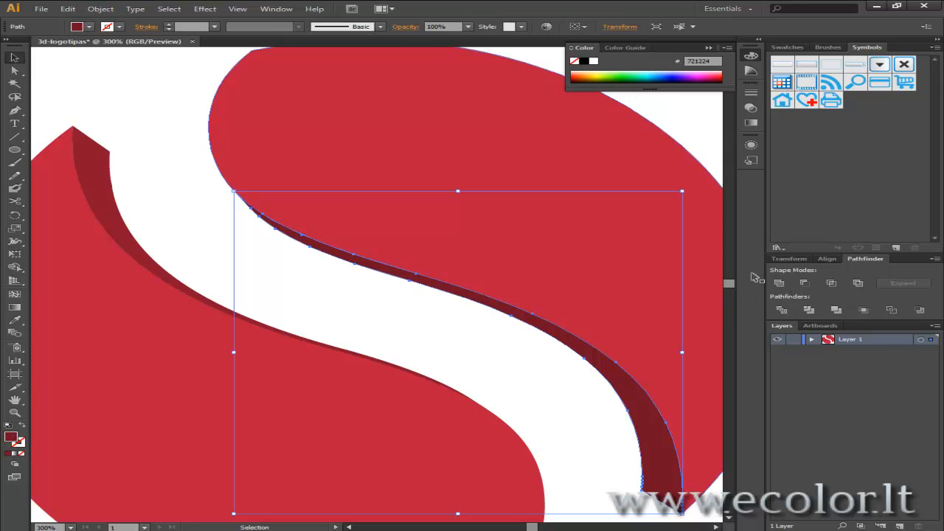
click(177, 191)
Fill the lower-left half's front face with the Summer radial gradient and move the gradient midpoint to 41.98%.
scroll(195, 193, down, 1)
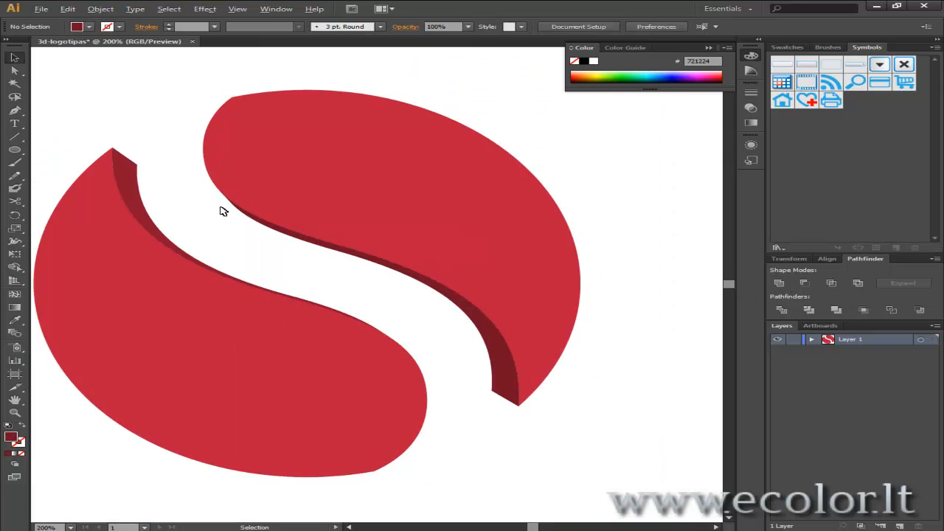
drag(536, 525, 535, 528)
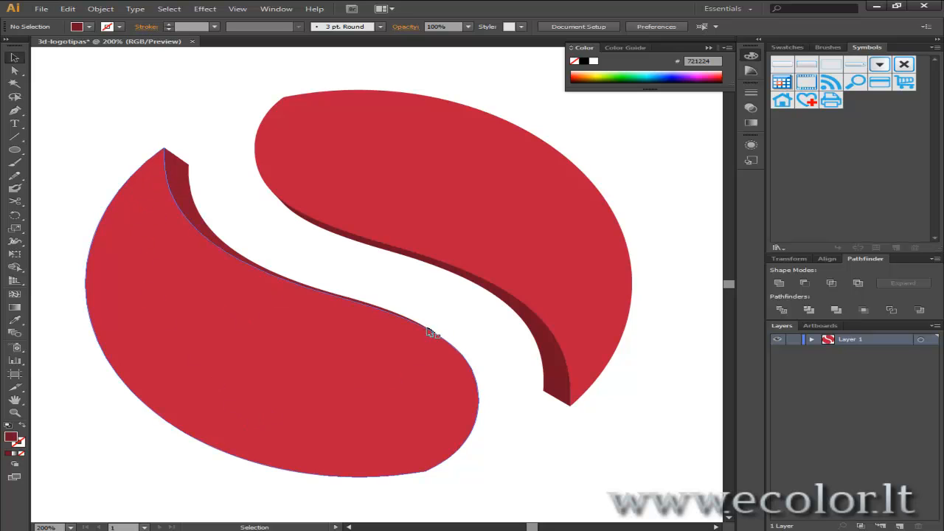
click(326, 405)
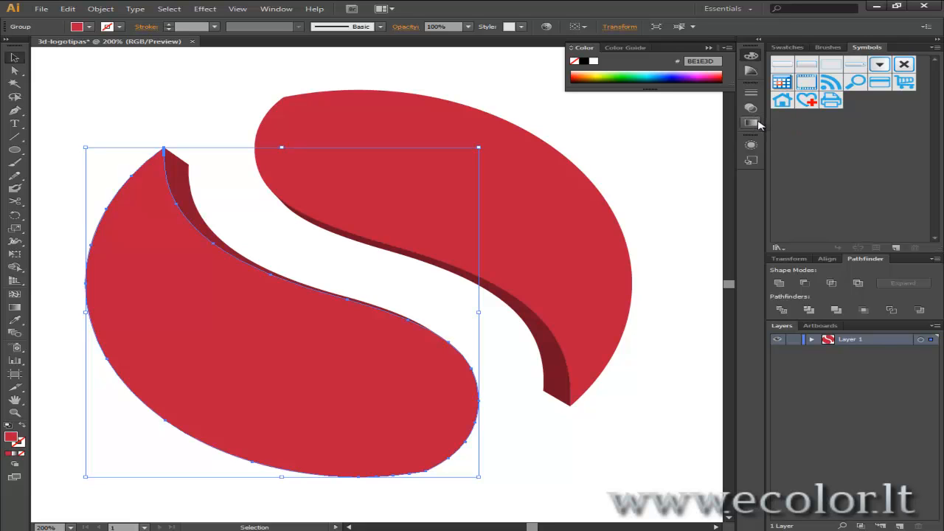
click(277, 9)
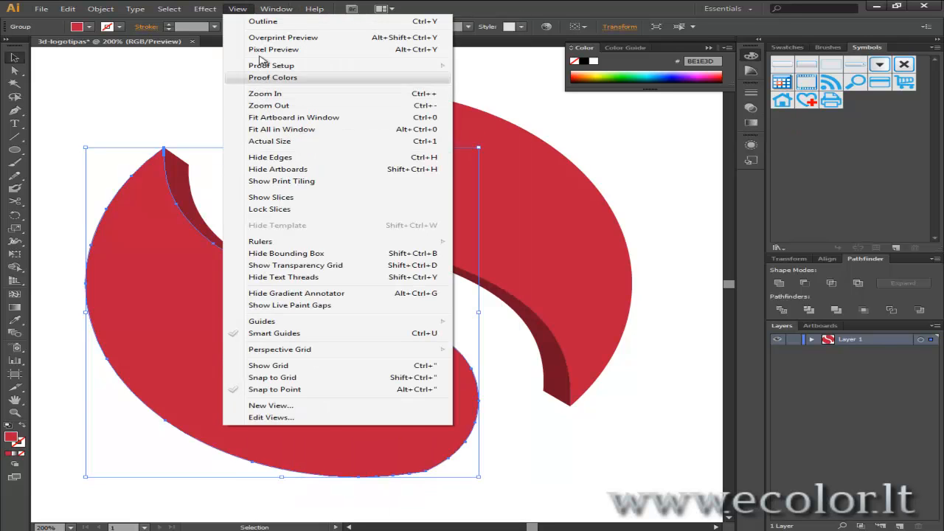
mouse_move(277, 9)
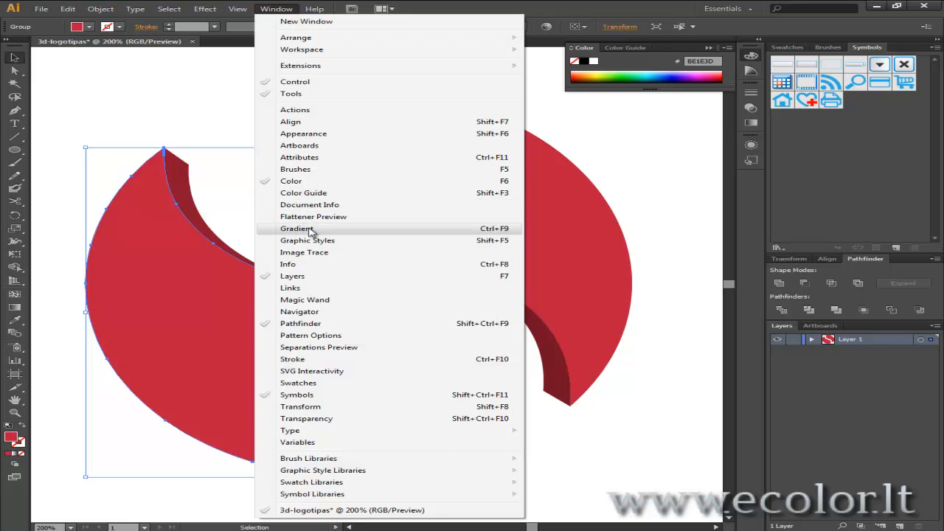
click(753, 126)
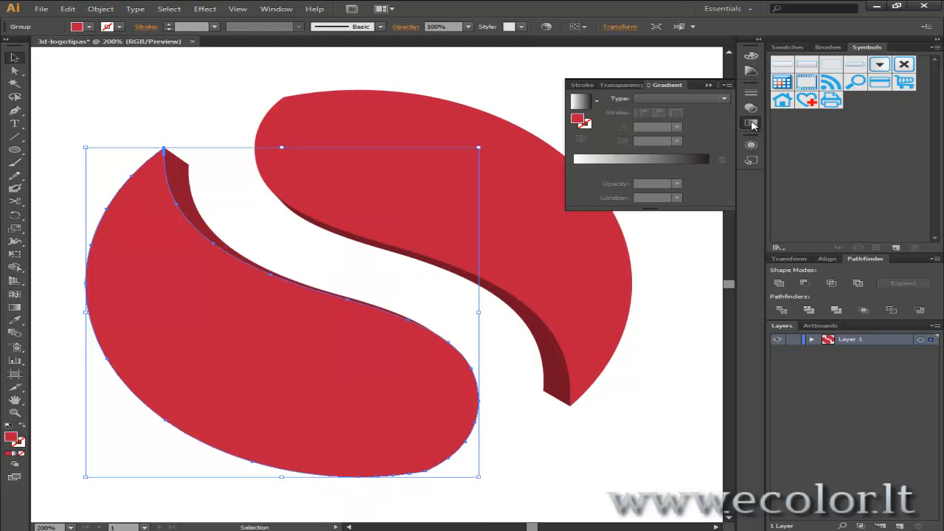
click(597, 100)
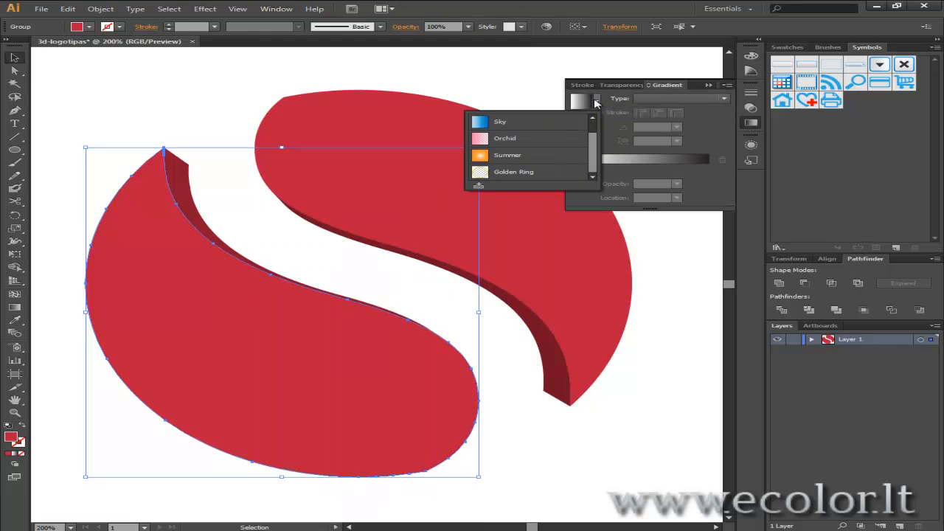
click(524, 157)
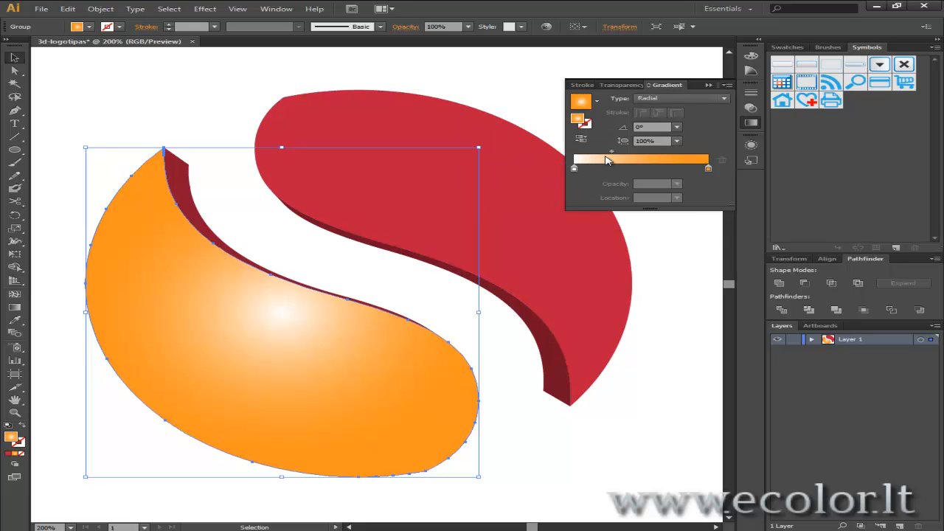
drag(613, 151, 635, 154)
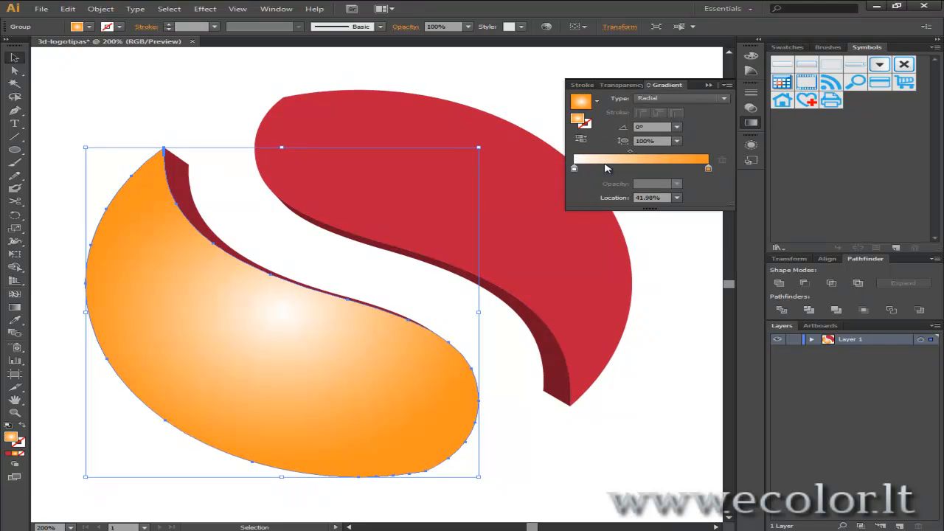
Set the inner colour of the lower-left face's radial gradient to a bright pinkish red.
double_click(575, 169)
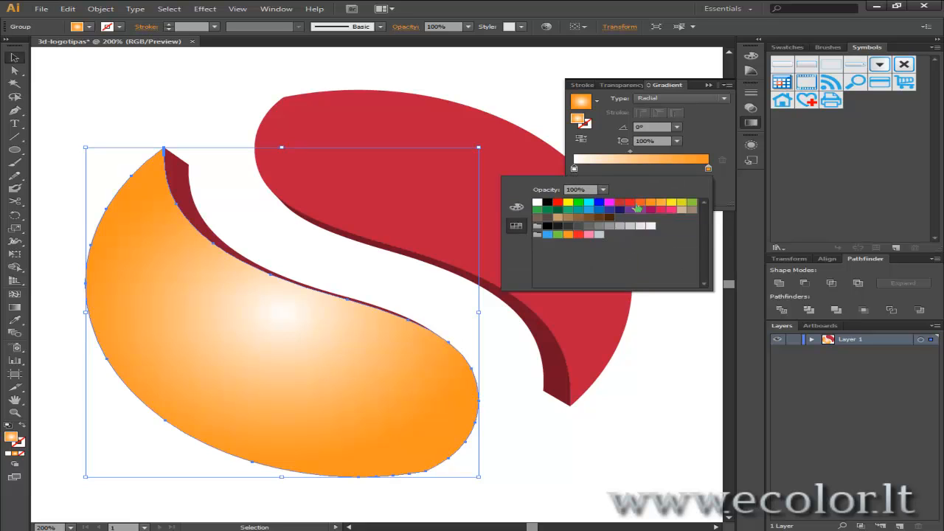
click(516, 207)
click(691, 274)
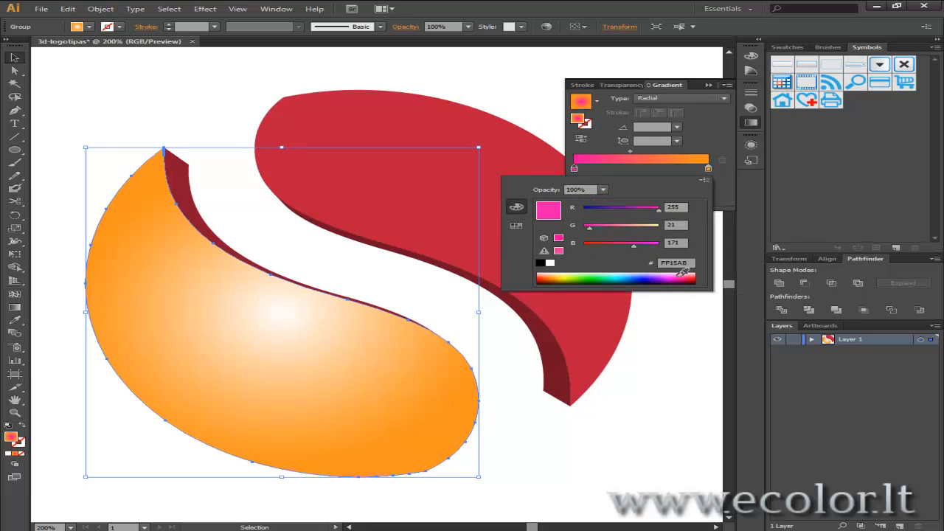
drag(691, 273, 691, 275)
Set the outer colour of the lower-left face's radial gradient to dark red 940021.
click(708, 168)
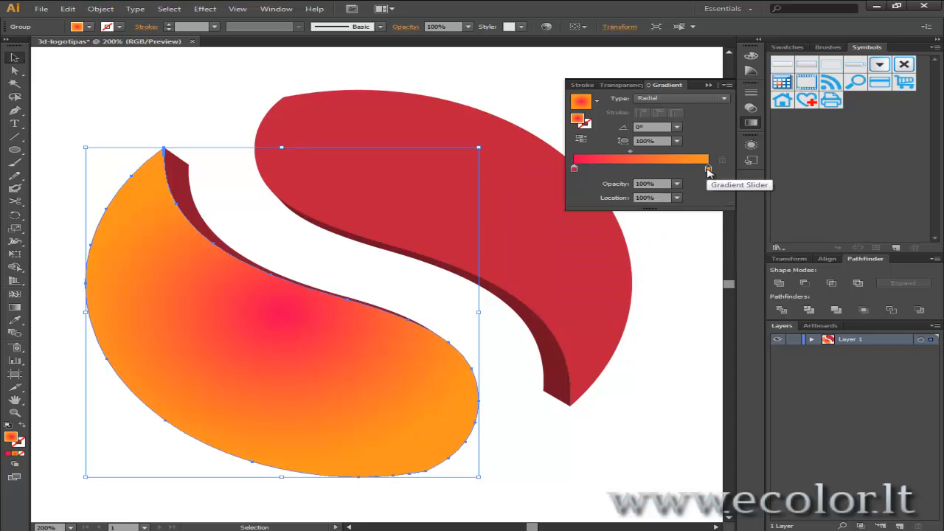
double_click(708, 169)
drag(690, 275, 695, 277)
click(690, 277)
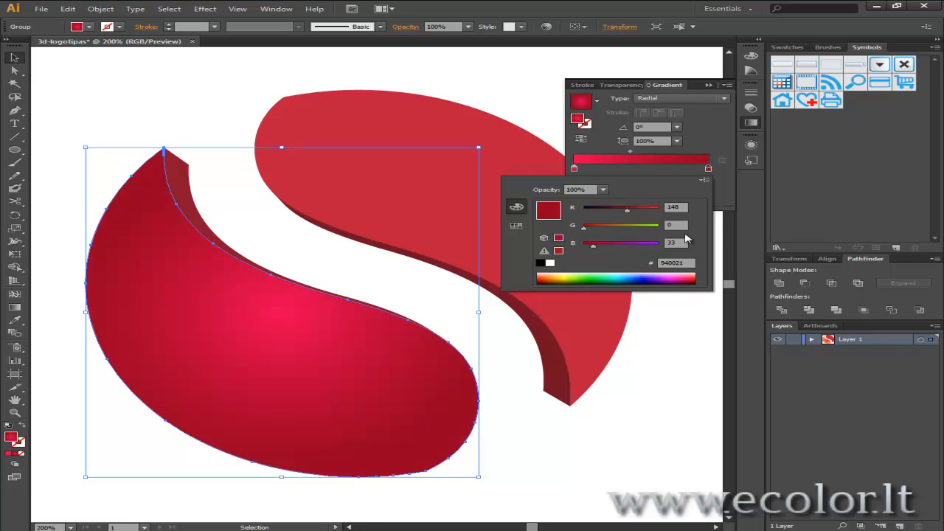
click(711, 138)
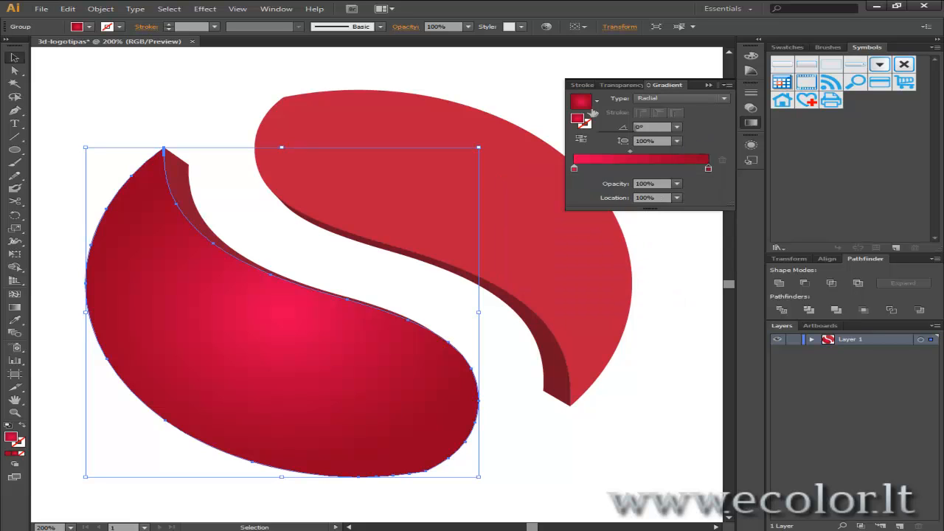
click(709, 86)
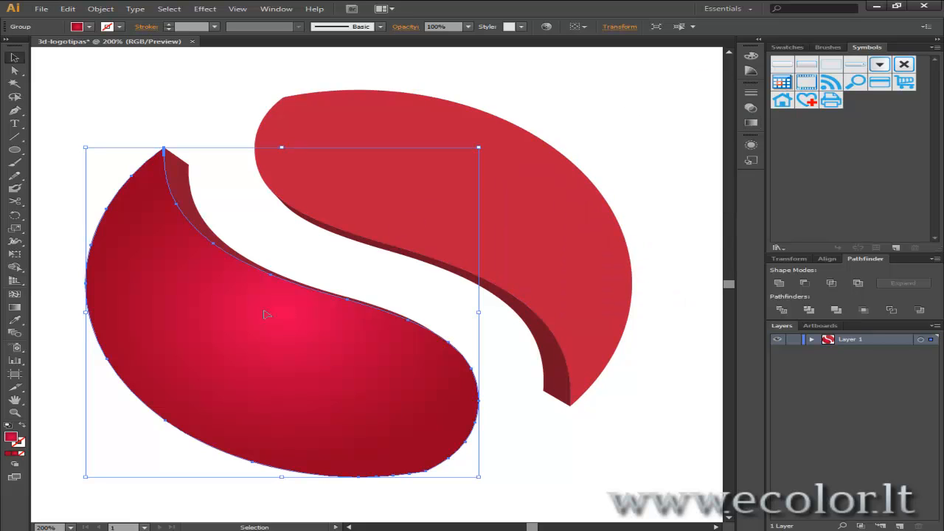
Fill the upper-right half's front face with the same red radial gradient.
click(509, 177)
click(751, 123)
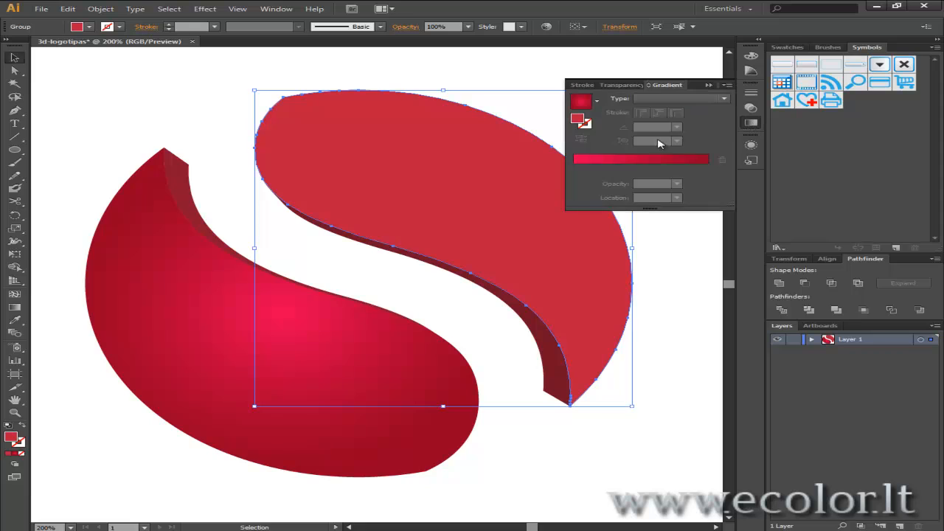
click(584, 101)
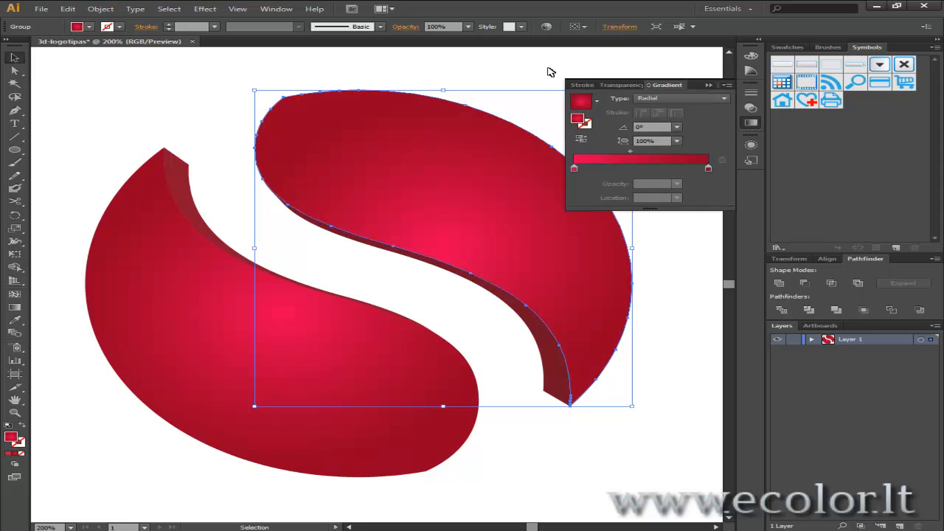
Fill the lower-left half's extruded side face with the same red radial gradient as the front faces.
click(561, 72)
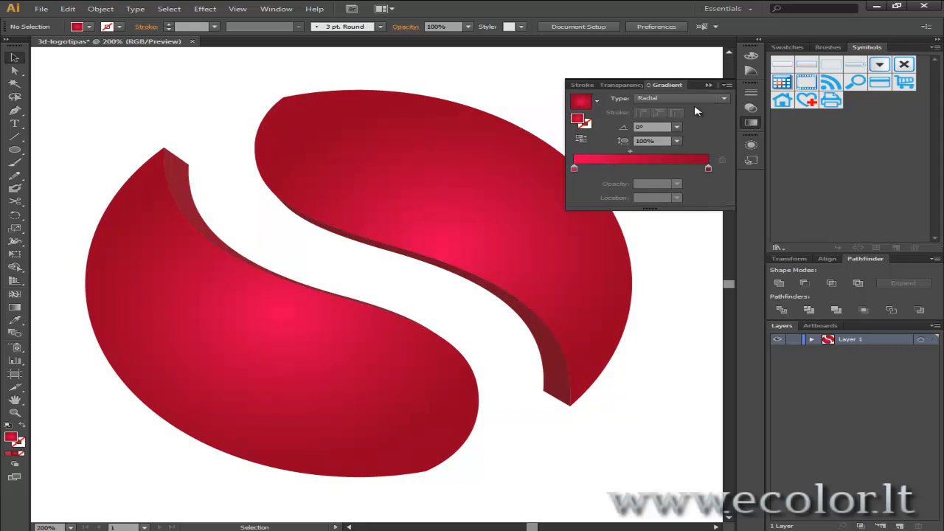
click(709, 85)
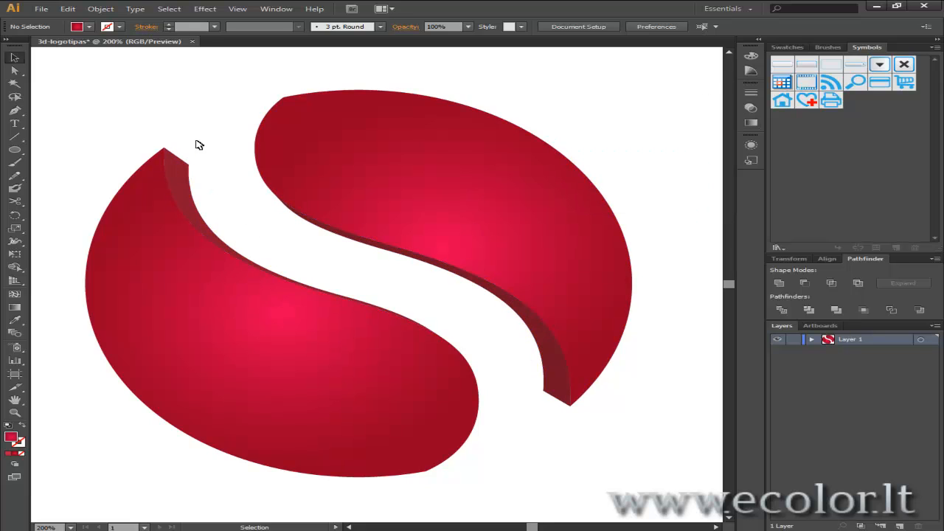
click(184, 182)
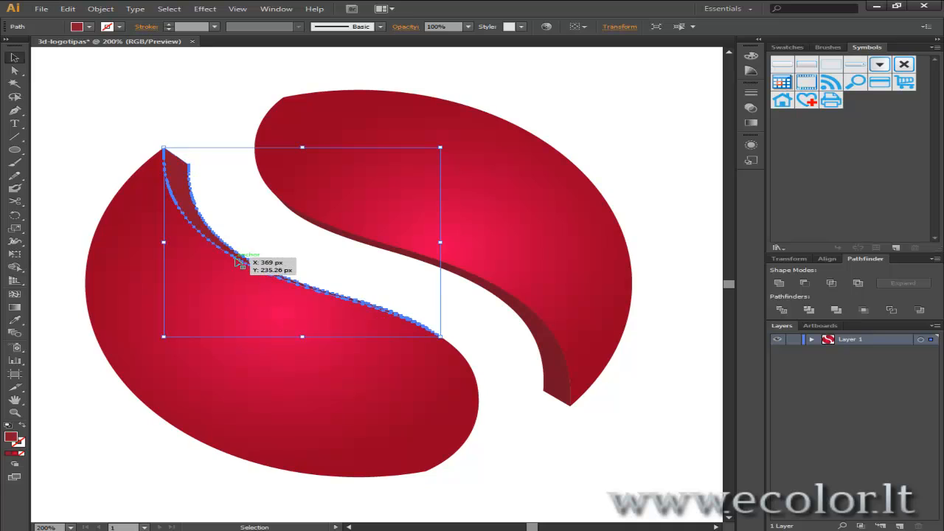
click(752, 123)
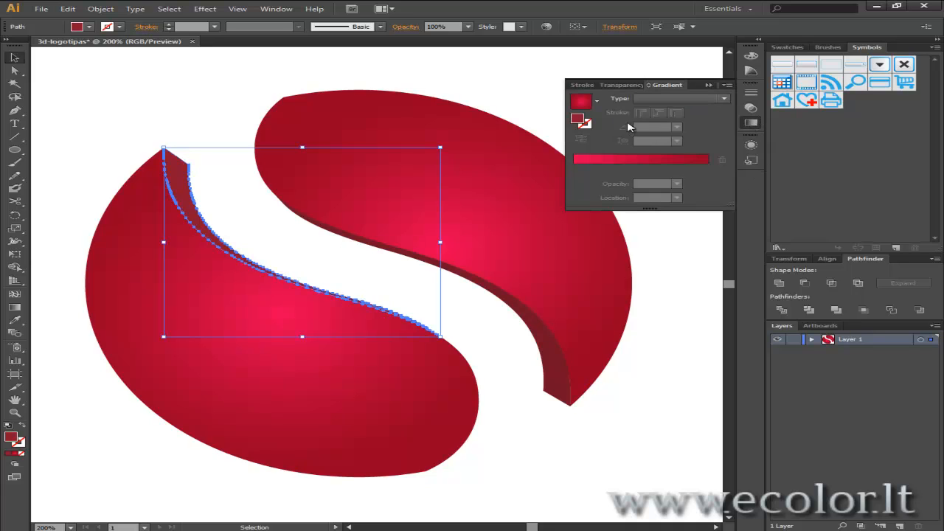
click(592, 100)
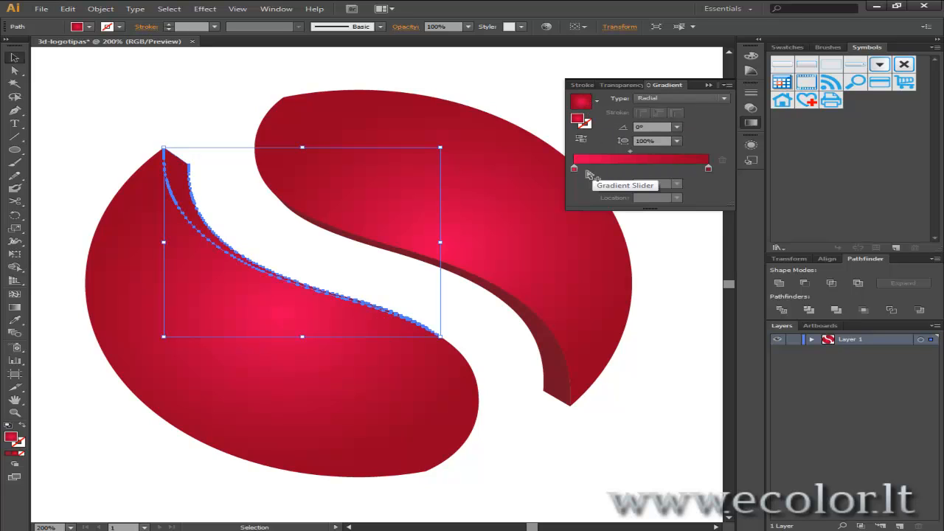
Set the outer colour of the lower-left side face's radial gradient to a very dark red, deeper than 7F000A.
double_click(709, 171)
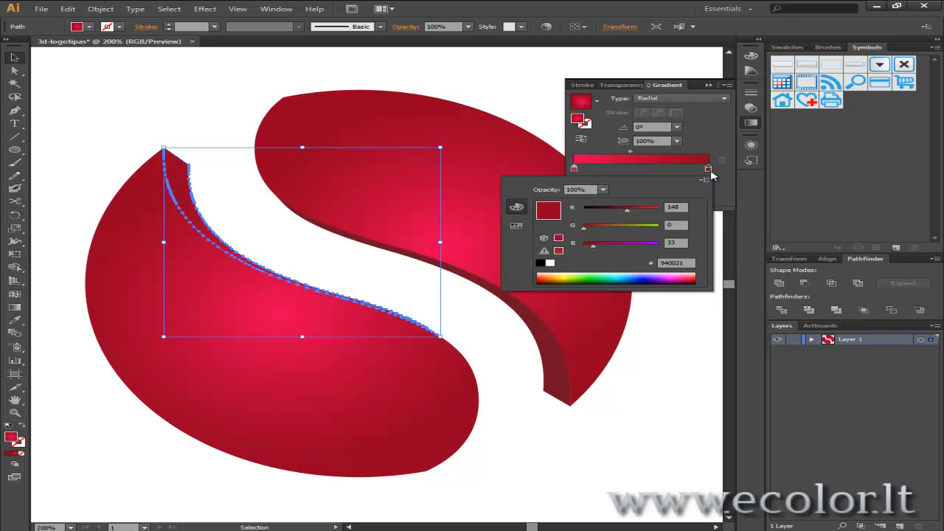
click(696, 277)
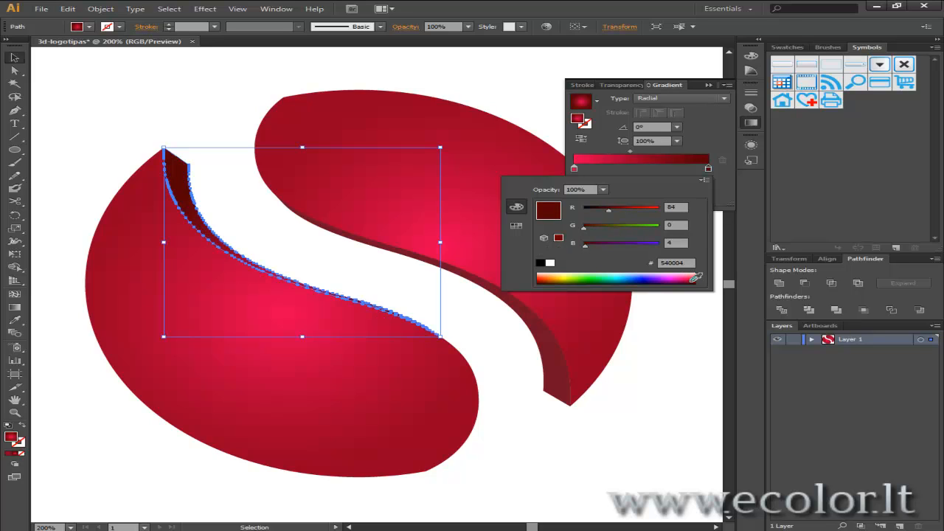
click(692, 280)
click(692, 280)
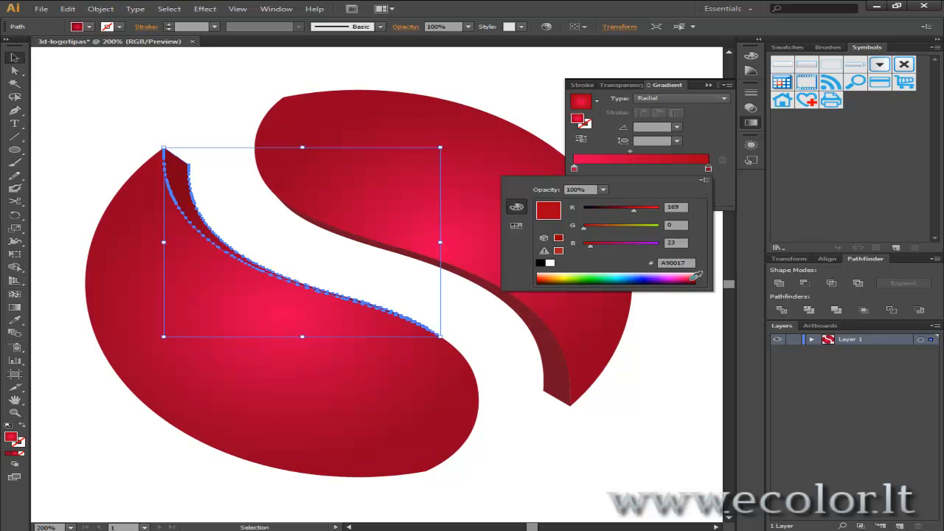
click(698, 278)
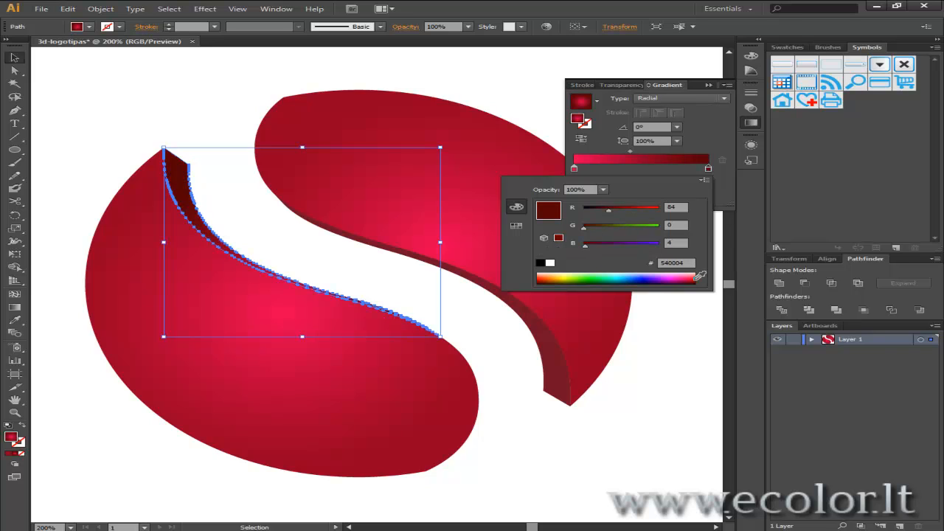
click(695, 279)
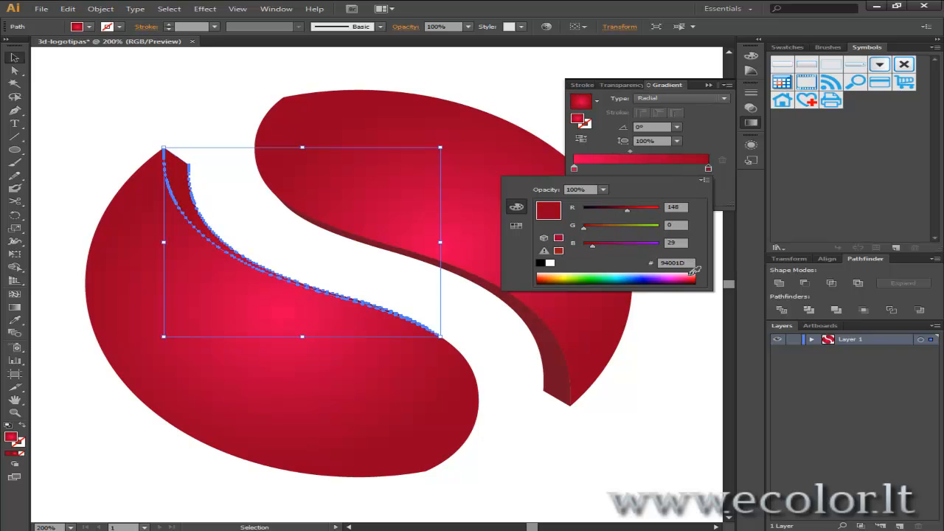
click(695, 280)
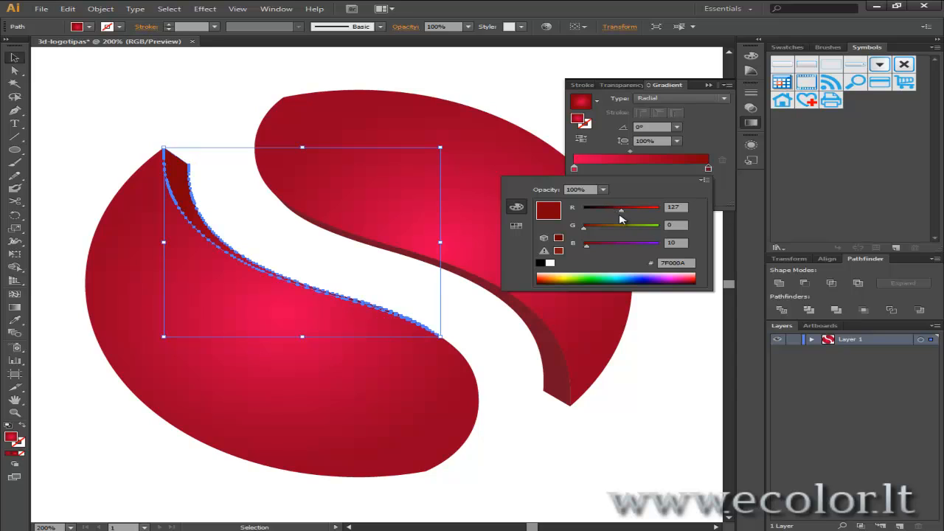
drag(621, 213, 615, 214)
click(701, 140)
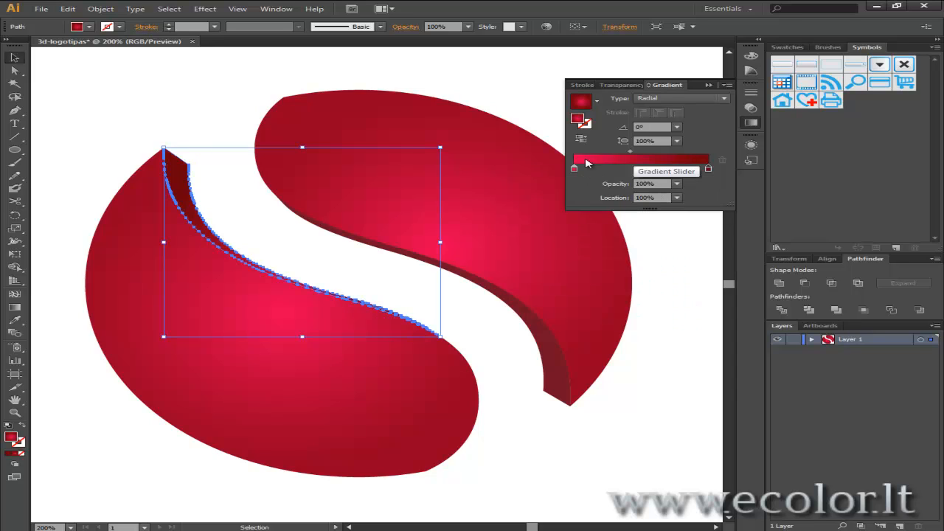
click(213, 122)
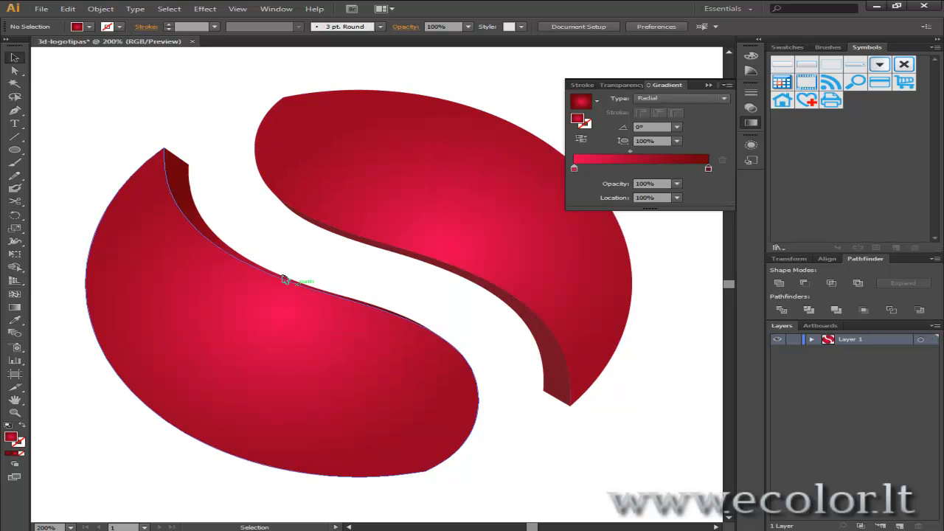
click(709, 85)
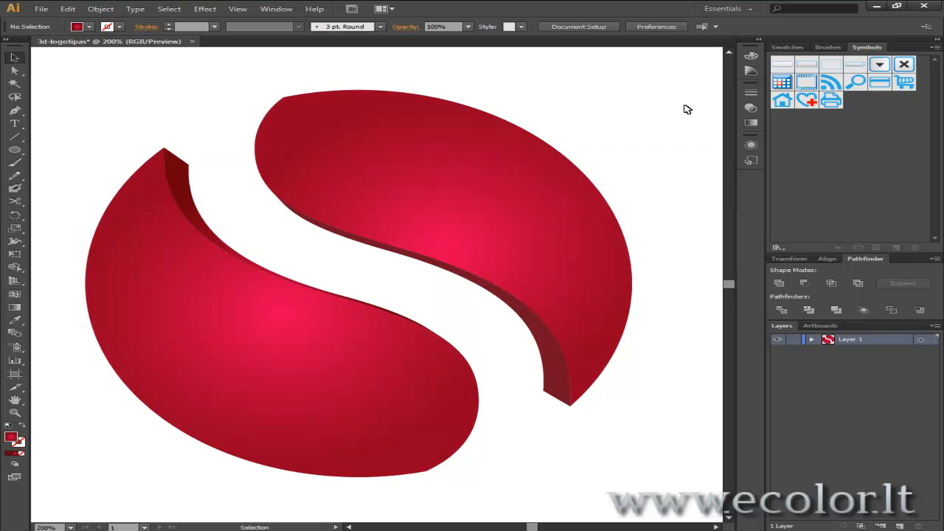
Fill the upper-right half's side face with the same darkened red radial gradient.
click(544, 395)
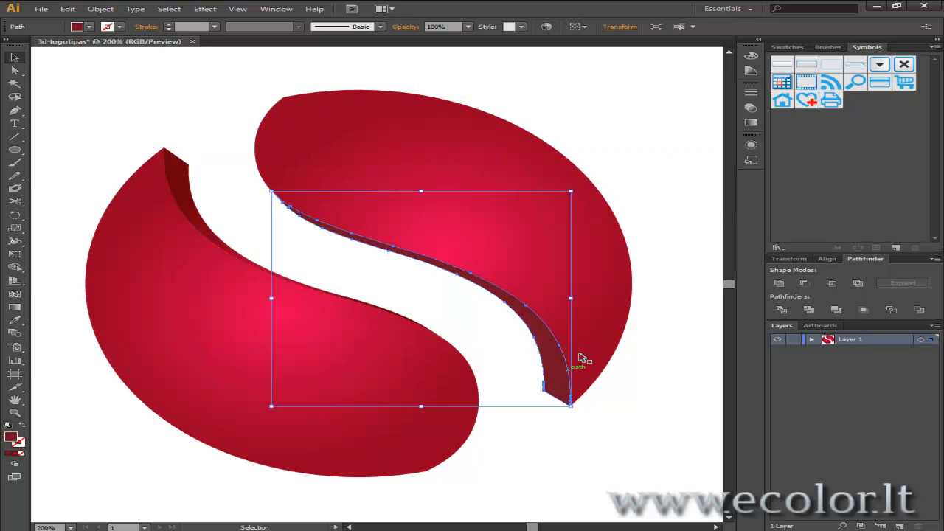
click(751, 125)
click(587, 119)
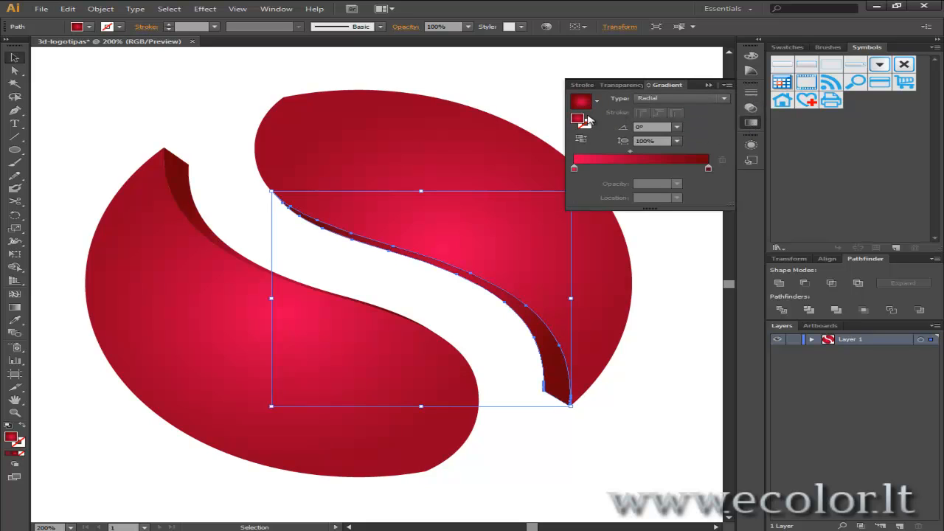
click(664, 383)
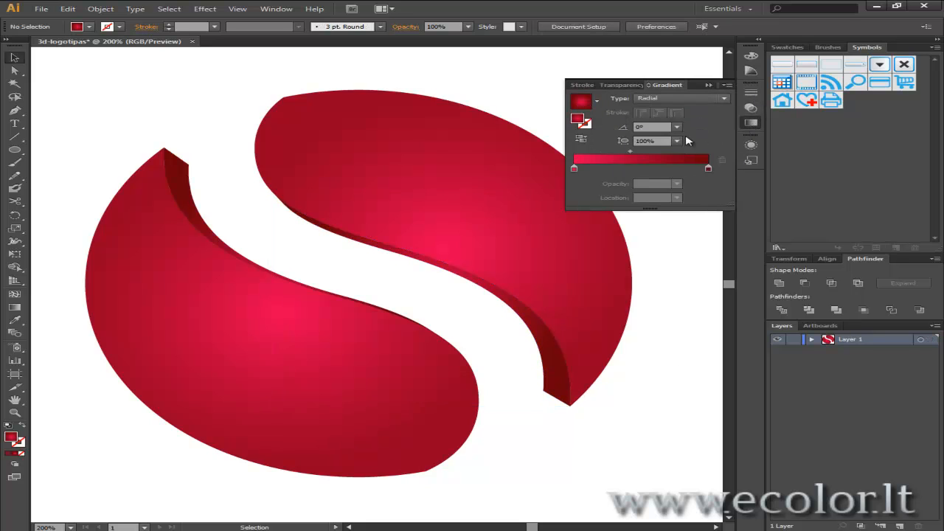
click(709, 86)
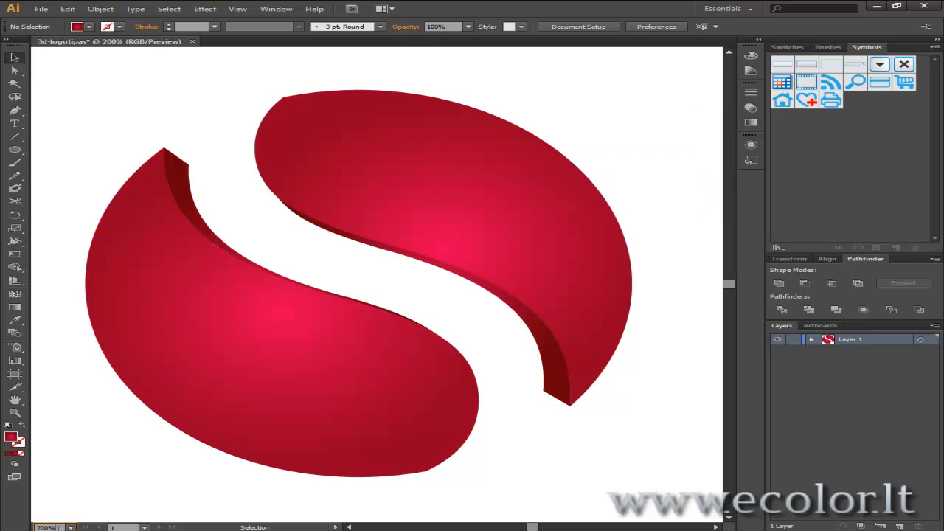
Try scaling the whole logo down and rotating it counter-clockwise until the S-shaped gap runs nearly horizontal.
key(ctrl+1)
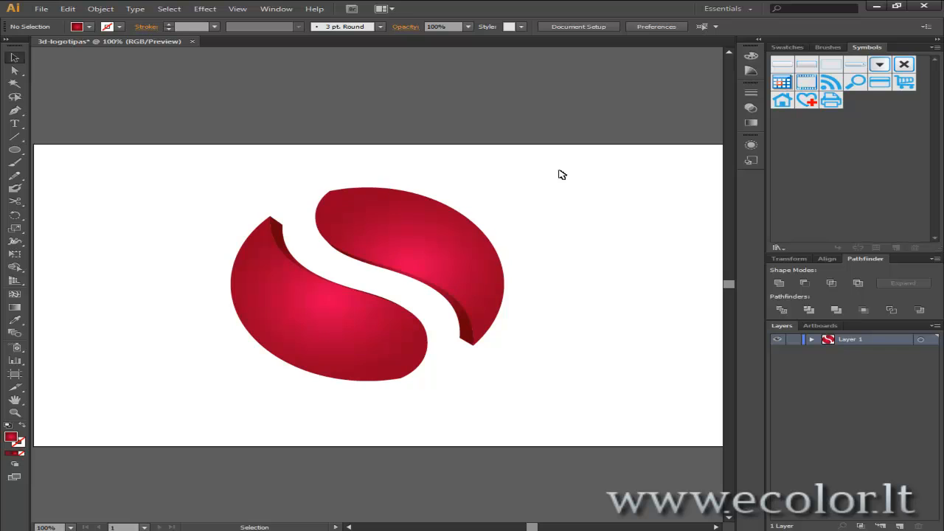
drag(558, 174, 166, 394)
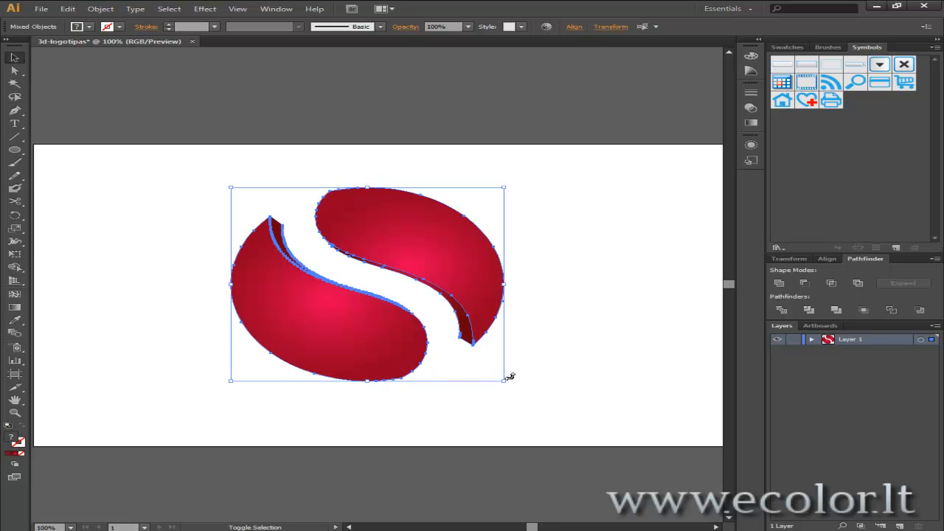
drag(510, 377, 487, 309)
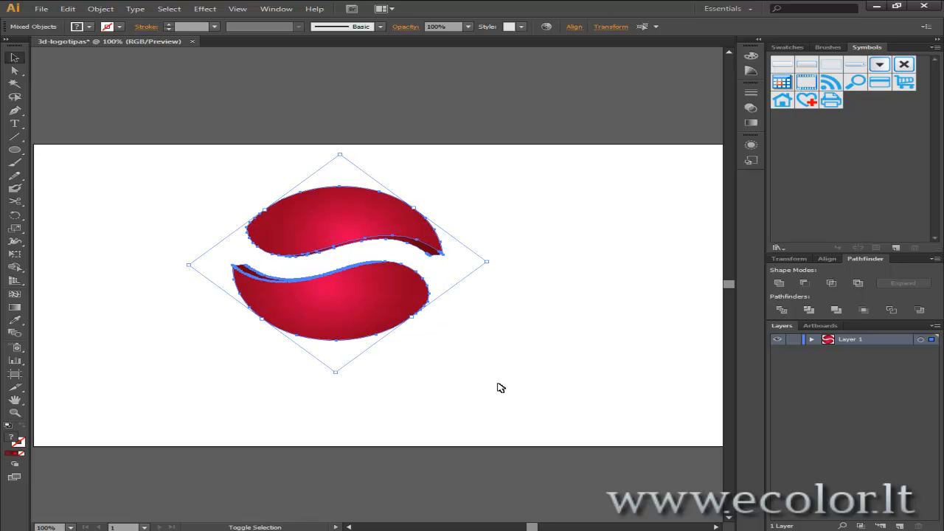
click(501, 388)
key(ctrl+a)
mouse_move(498, 263)
mouse_down()
mouse_move(499, 249)
mouse_move(502, 259)
mouse_up()
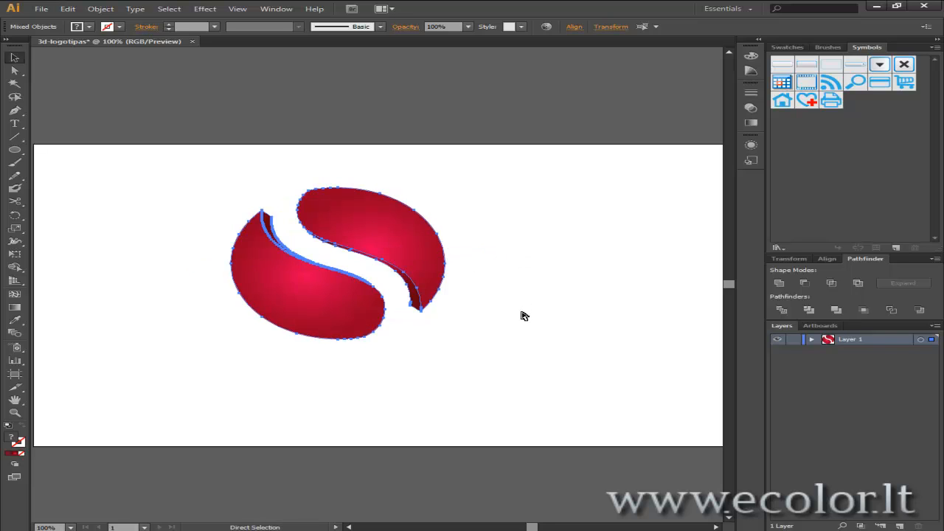
key(ctrl+shift+b)
drag(483, 317, 518, 271)
click(483, 370)
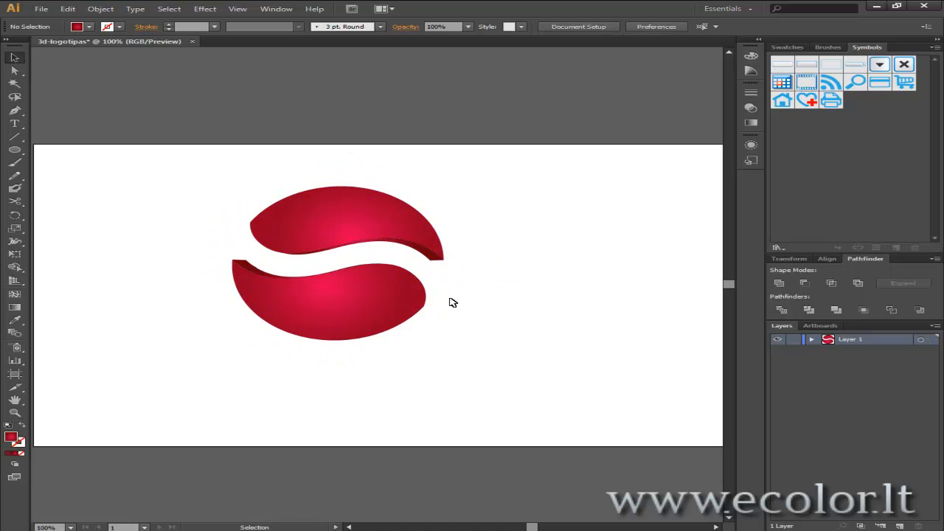
Undo the rotation and scaling of the logo and deselect it.
key(ctrl+z)
key(ctrl+z)
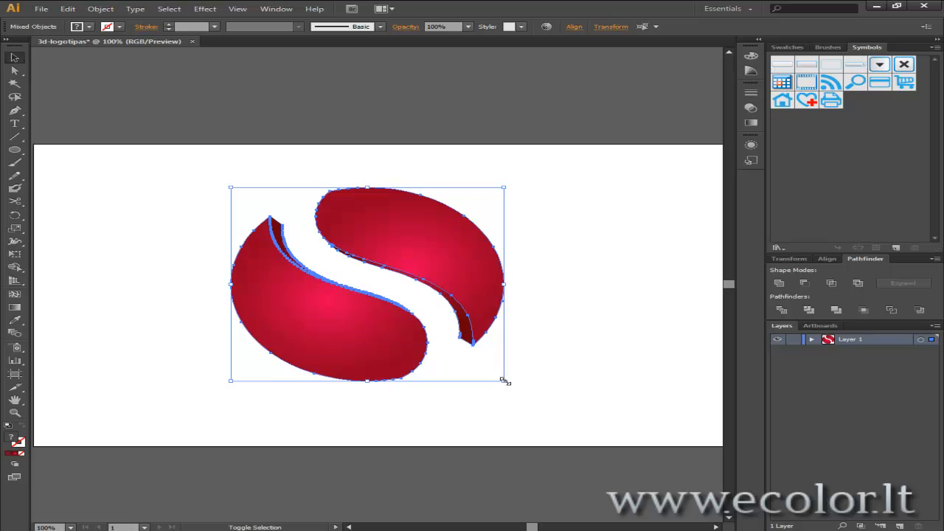
click(531, 387)
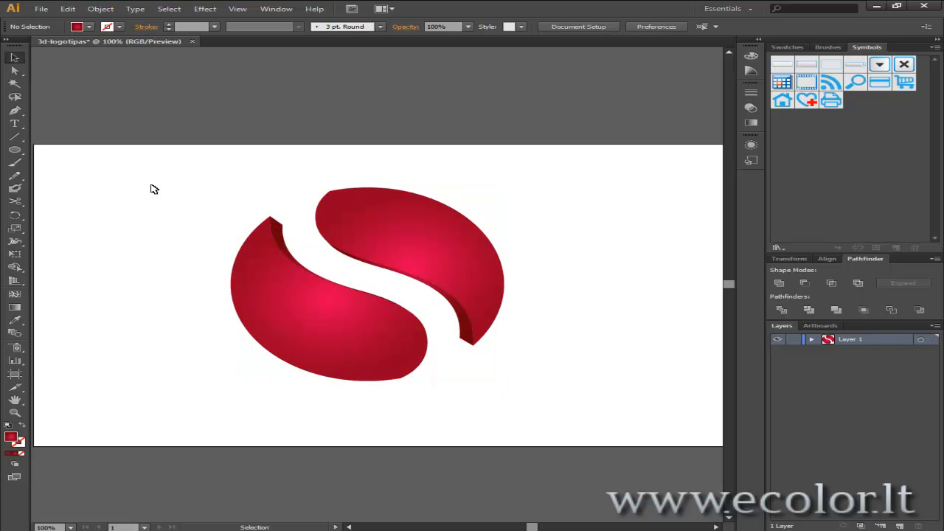
Draw a very thin, wide ellipse just beneath the logo, slightly wider than the logo, as a shadow shape.
drag(14, 152, 44, 175)
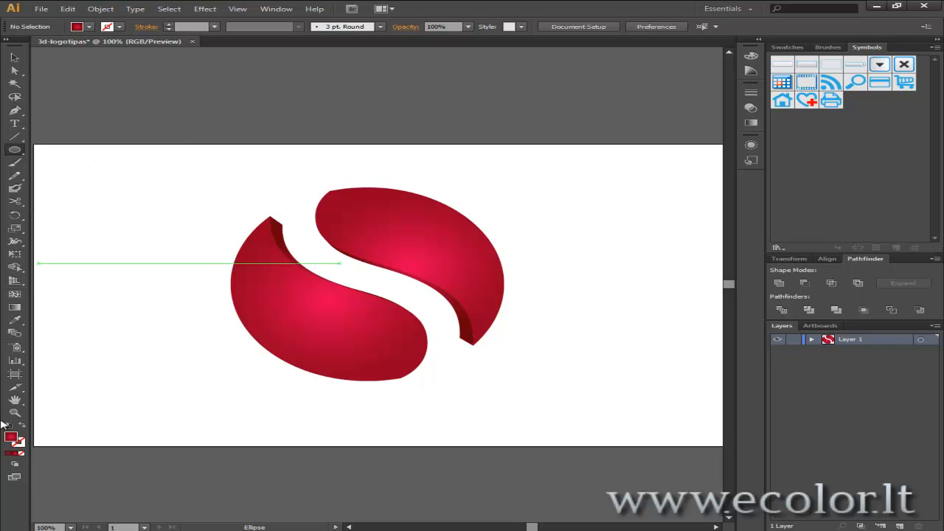
double_click(16, 439)
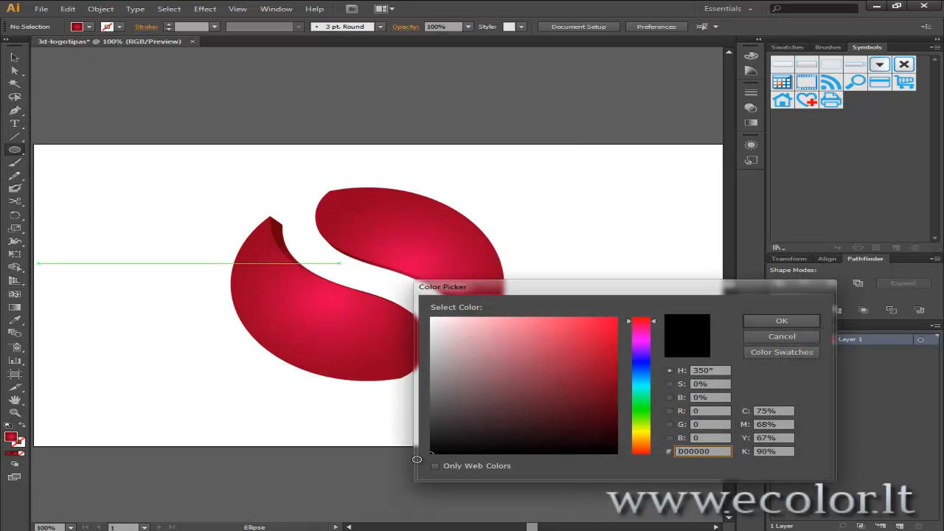
key(Escape)
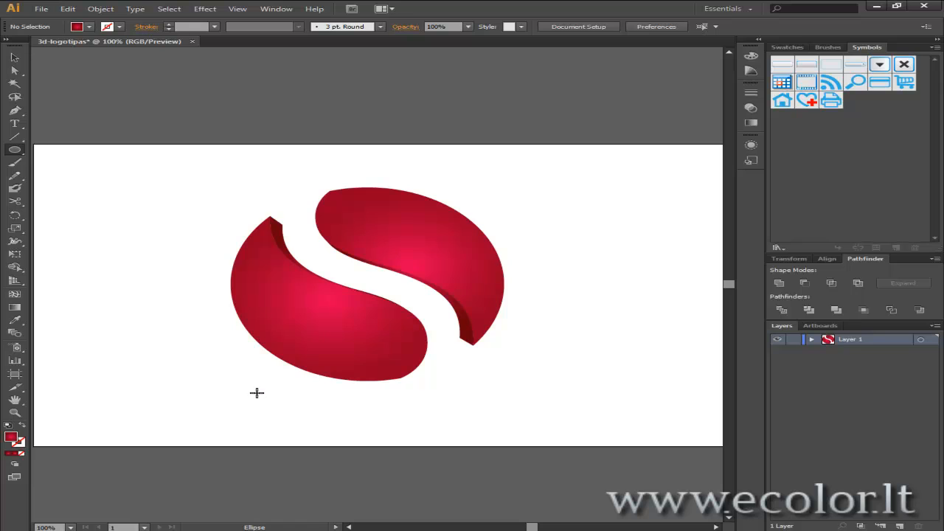
drag(254, 390, 531, 393)
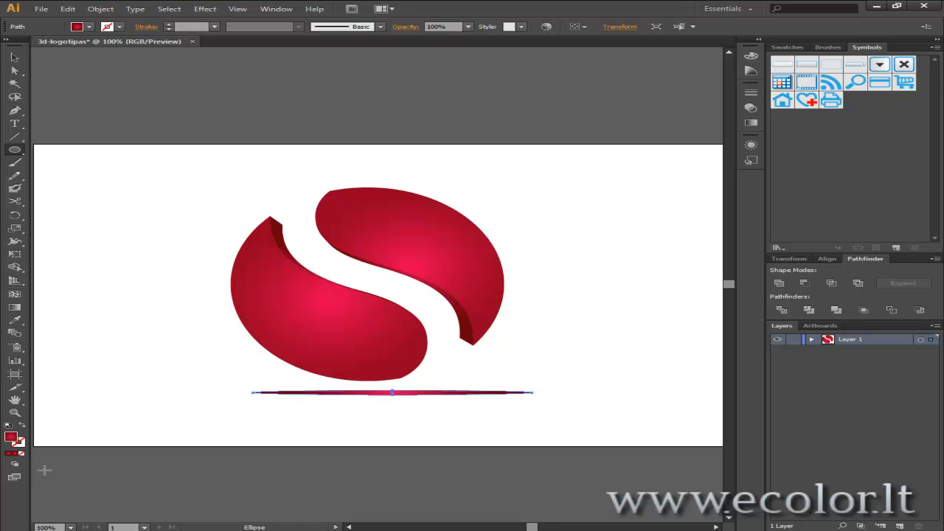
double_click(16, 441)
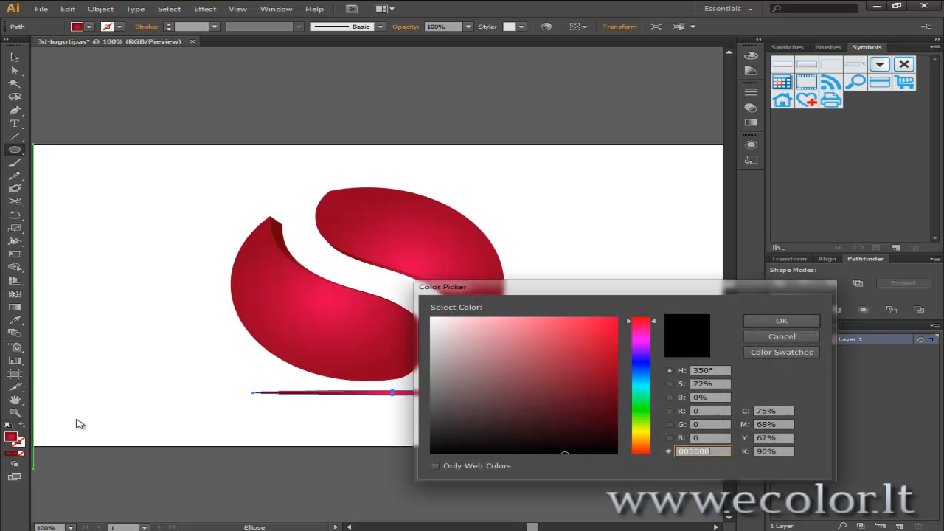
click(804, 339)
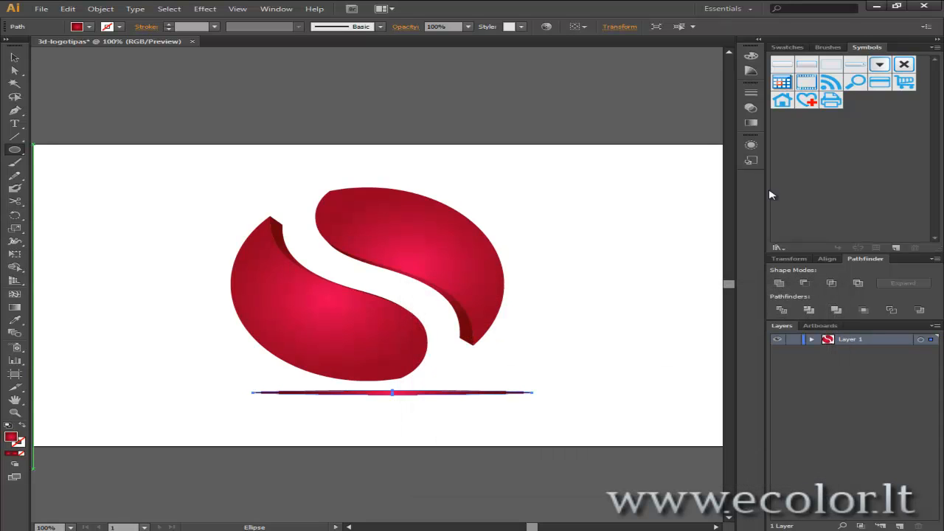
Fill the thin ellipse with the white-to-orange radial gradient preset and move the gradient midpoint outward.
click(752, 124)
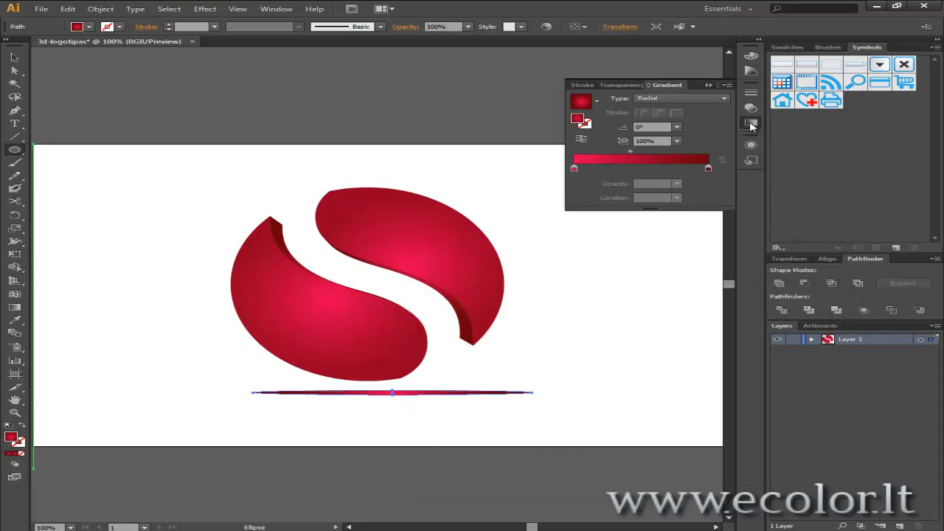
click(595, 103)
click(509, 155)
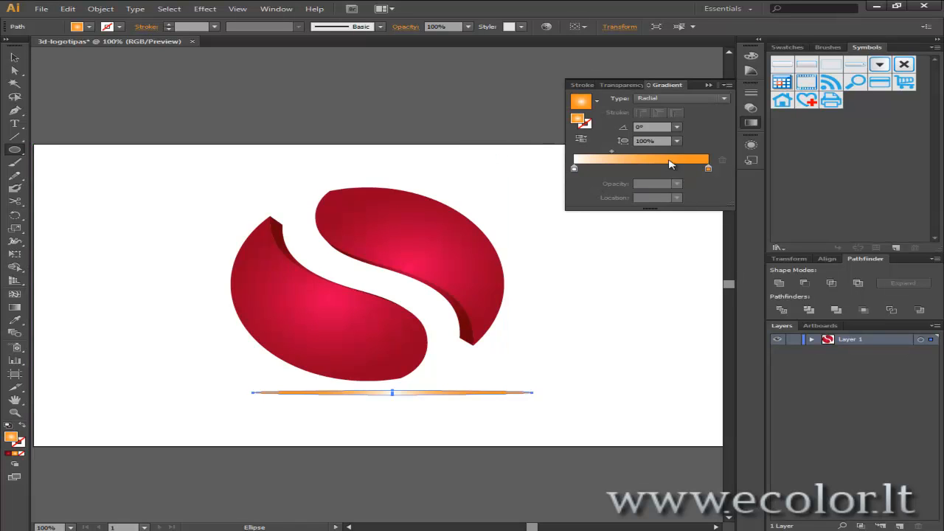
drag(612, 152, 633, 153)
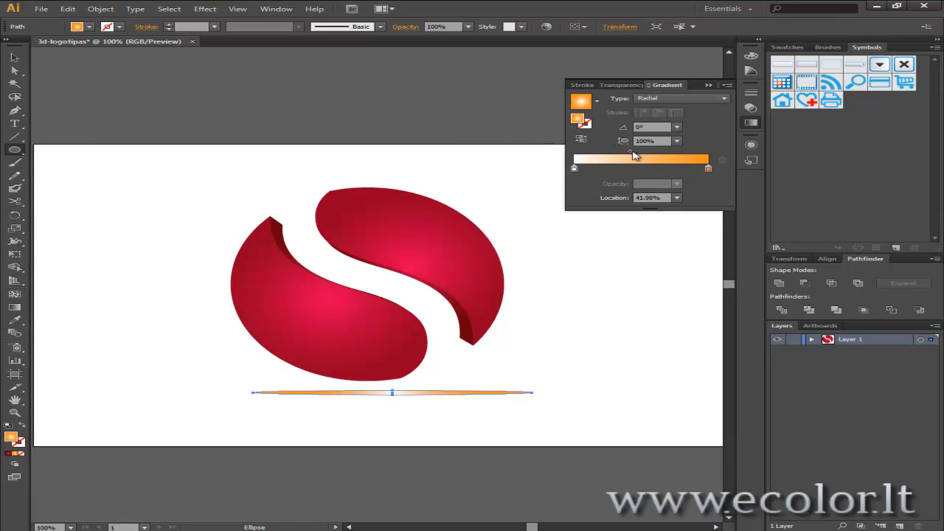
Recolour the thin ellipse's radial gradient with medium grey at the centre and white at the outer end.
double_click(575, 169)
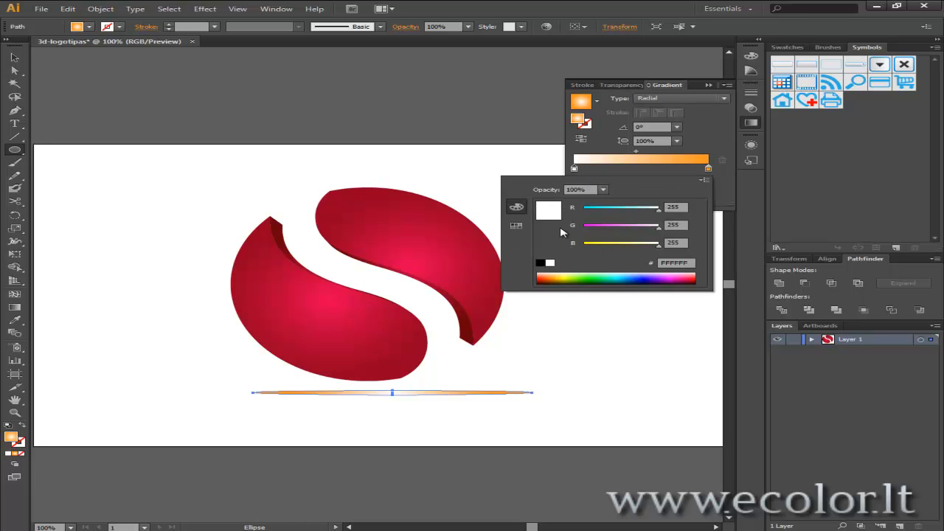
click(517, 225)
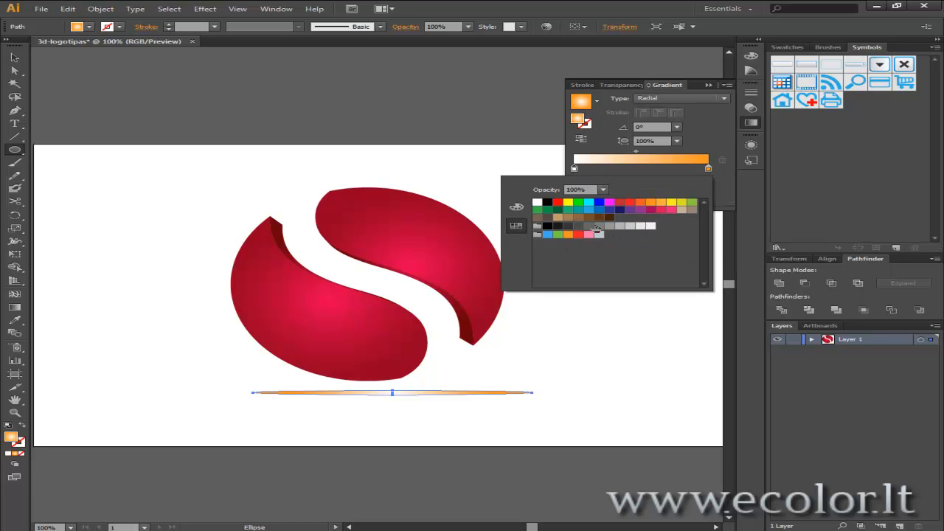
click(579, 227)
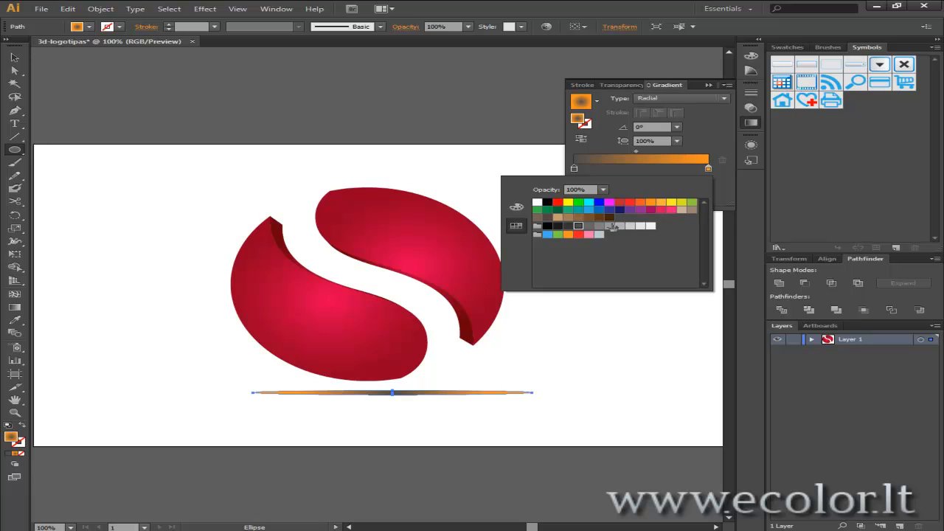
click(589, 226)
click(711, 173)
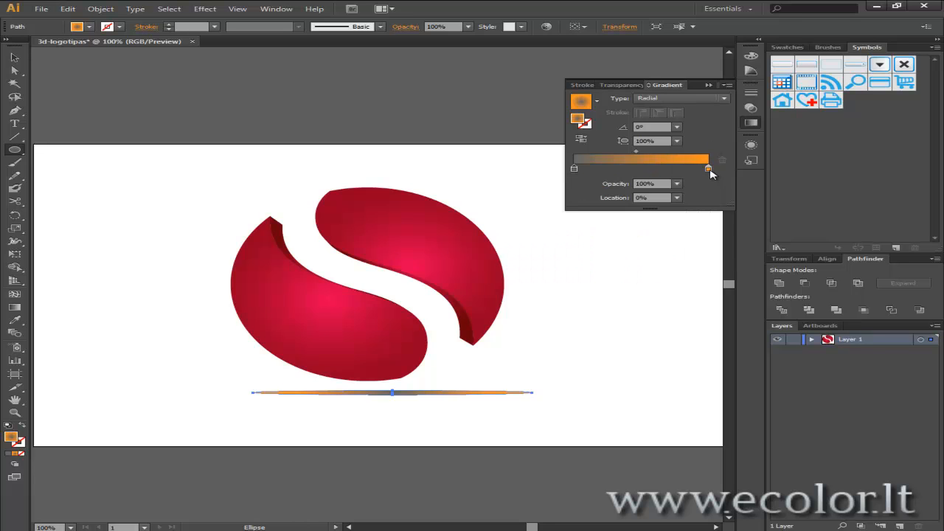
double_click(709, 170)
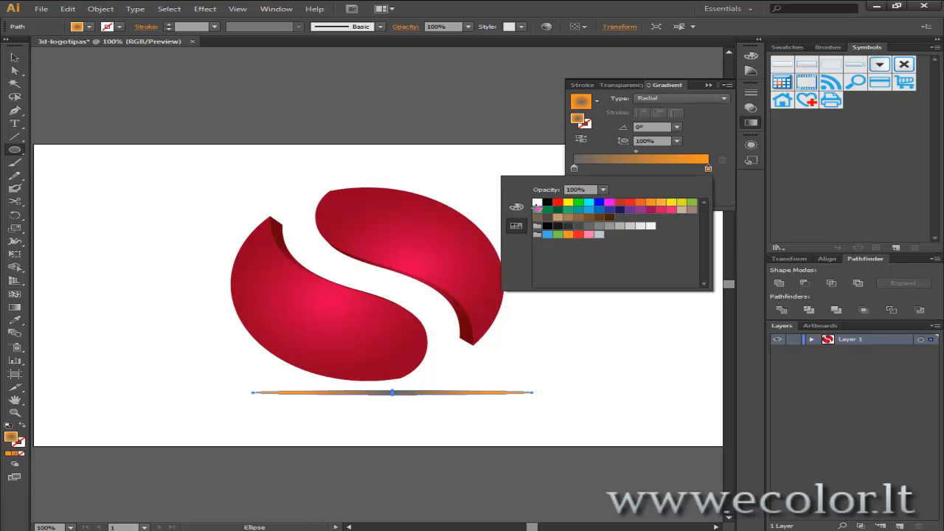
click(538, 202)
click(714, 135)
click(683, 85)
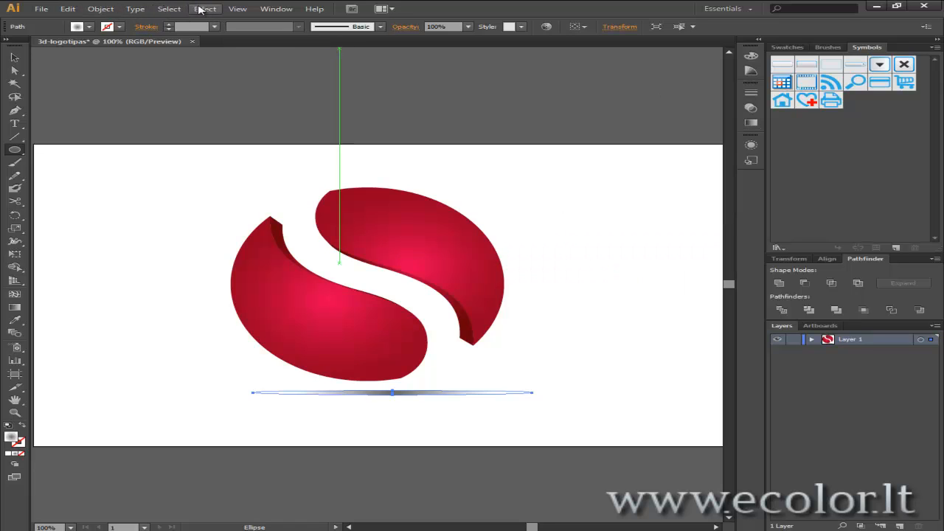
Apply a Gaussian Blur with a 2 pixel radius to the shadow ellipse, with the preview on.
click(206, 9)
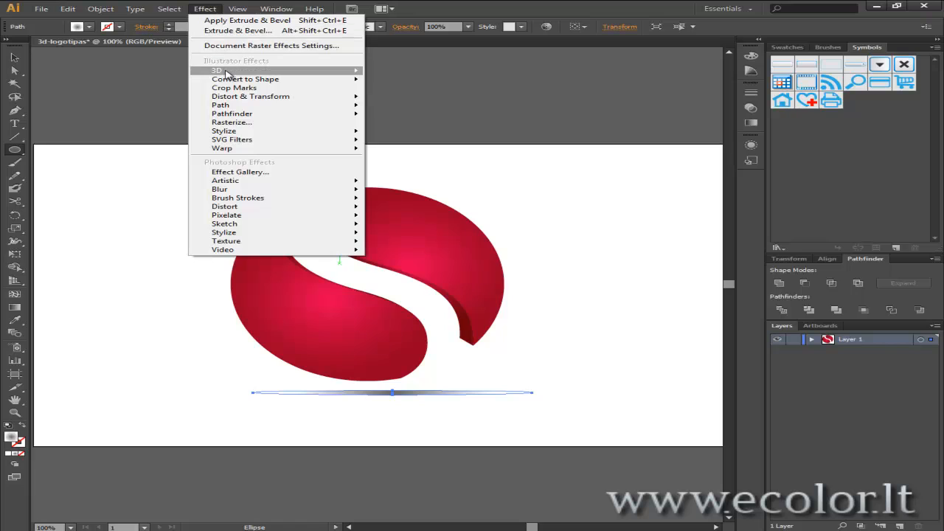
mouse_move(239, 191)
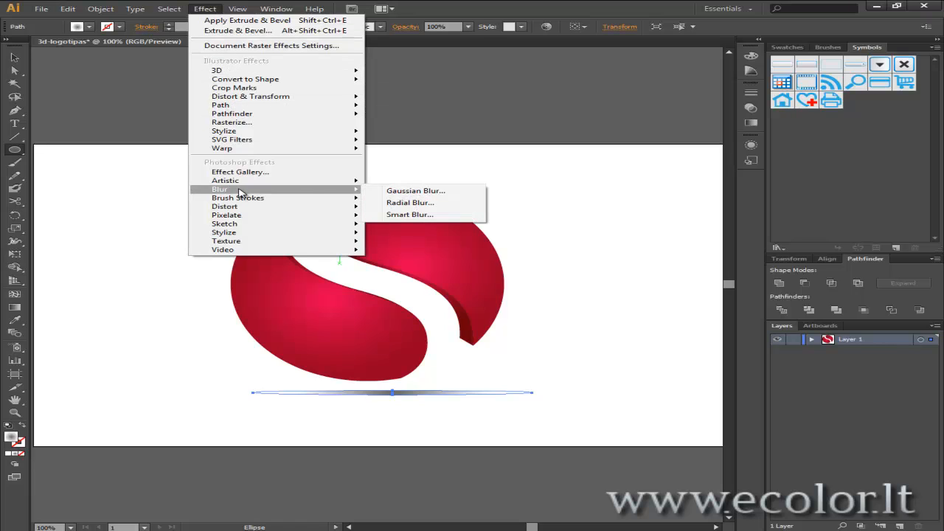
click(436, 192)
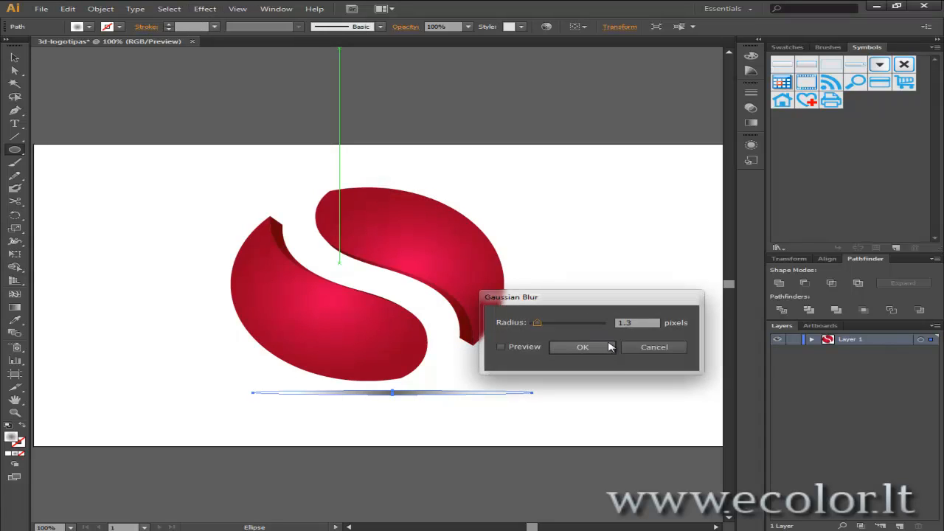
click(502, 347)
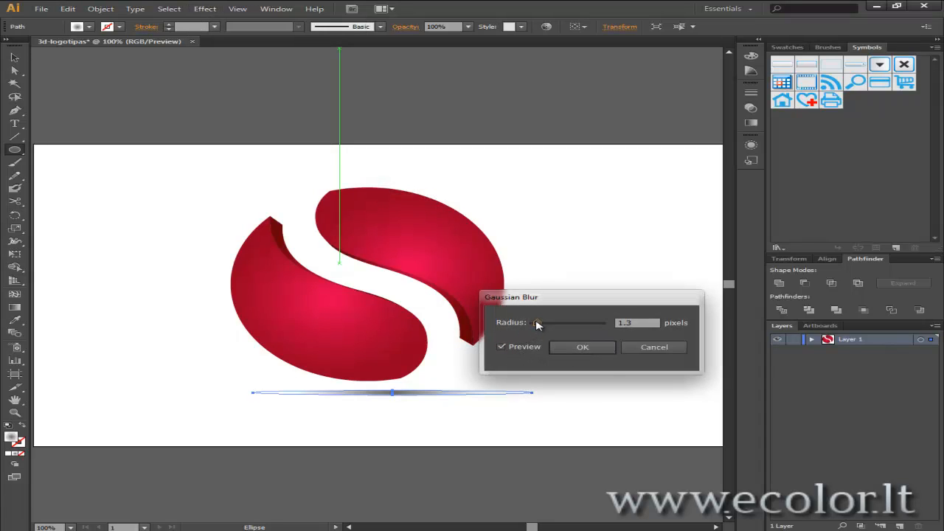
drag(538, 324, 547, 328)
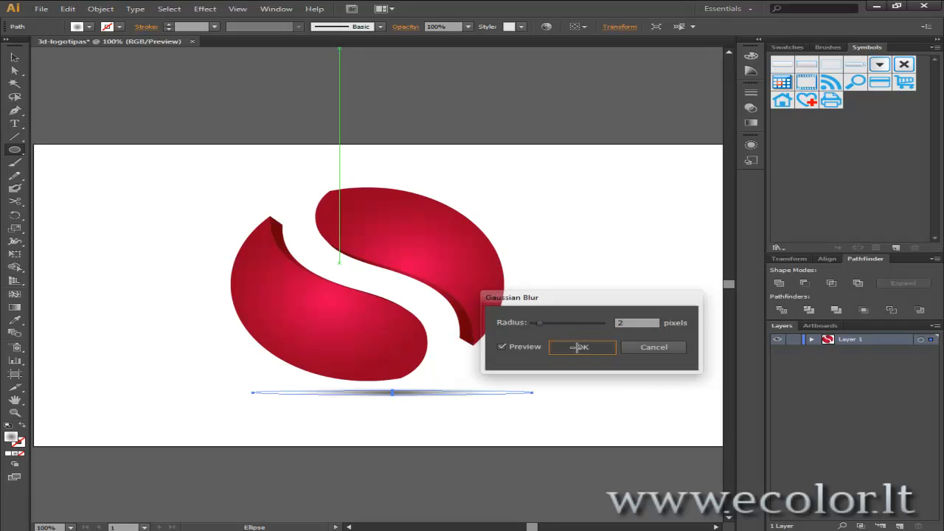
click(580, 347)
Widen the blurred shadow ellipse, reposition it slightly lower and roughly centred beneath the logo, and deselect it.
key(v)
click(438, 268)
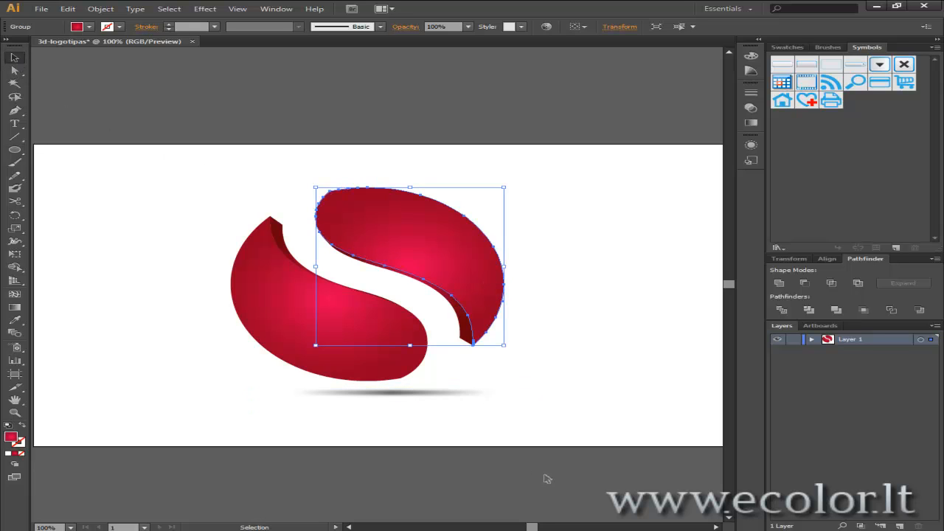
click(481, 392)
drag(531, 393, 582, 410)
click(583, 421)
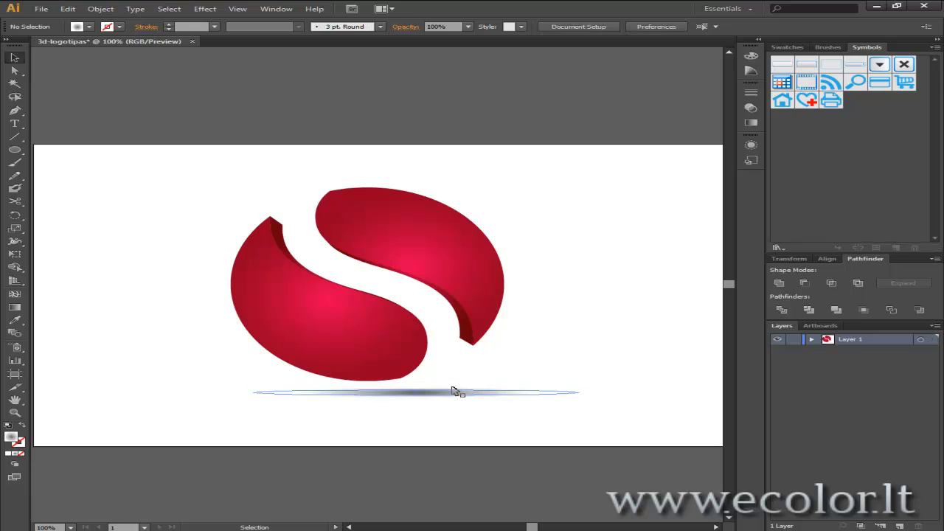
drag(454, 395, 437, 398)
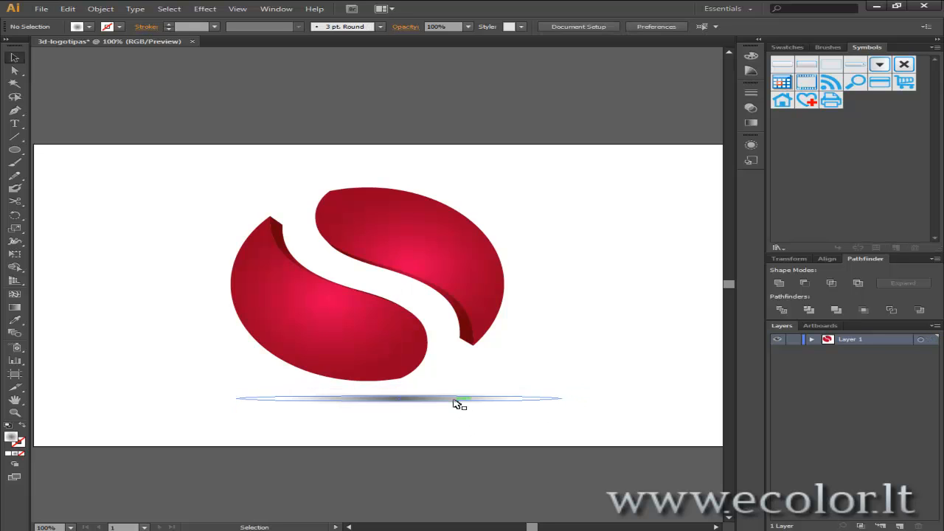
drag(563, 400, 568, 398)
click(546, 427)
drag(421, 395, 413, 397)
click(435, 442)
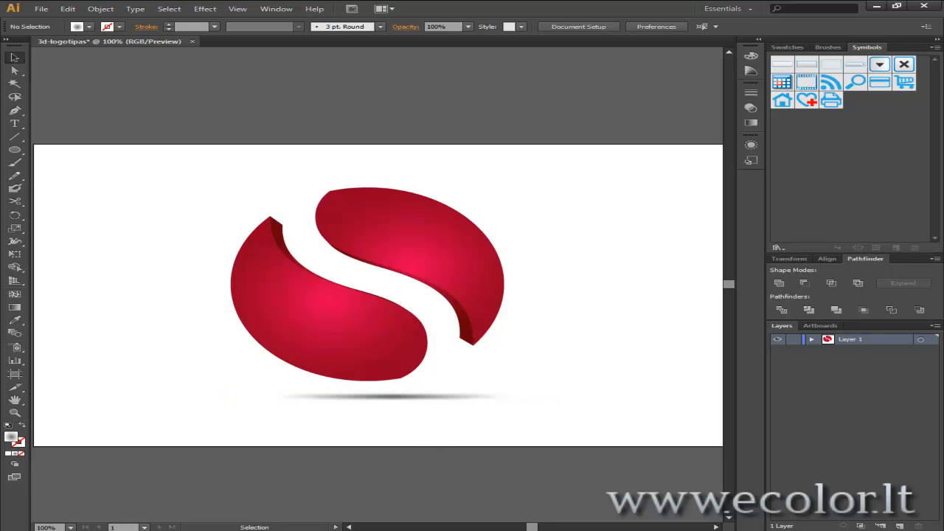
Hide the interface panels and centre the artboard in view to examine the finished logo with its shadow.
key(Tab)
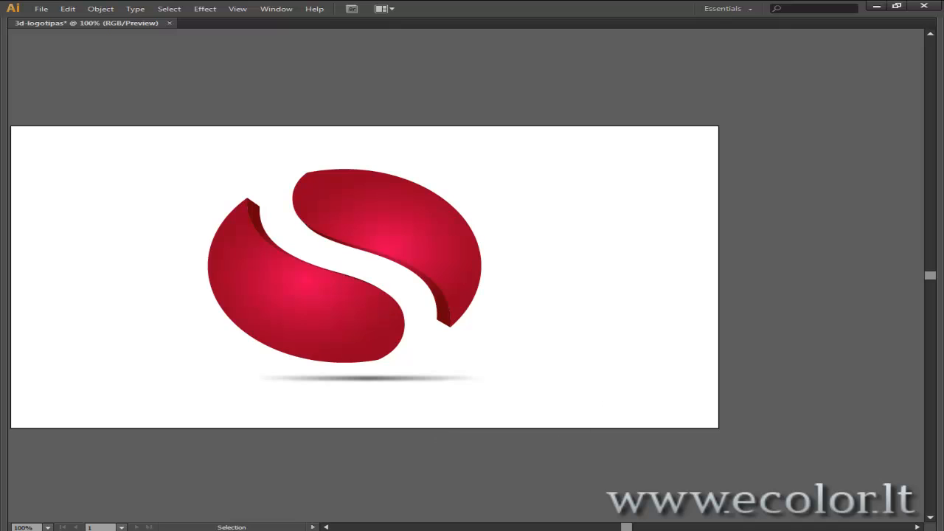
drag(626, 529, 622, 528)
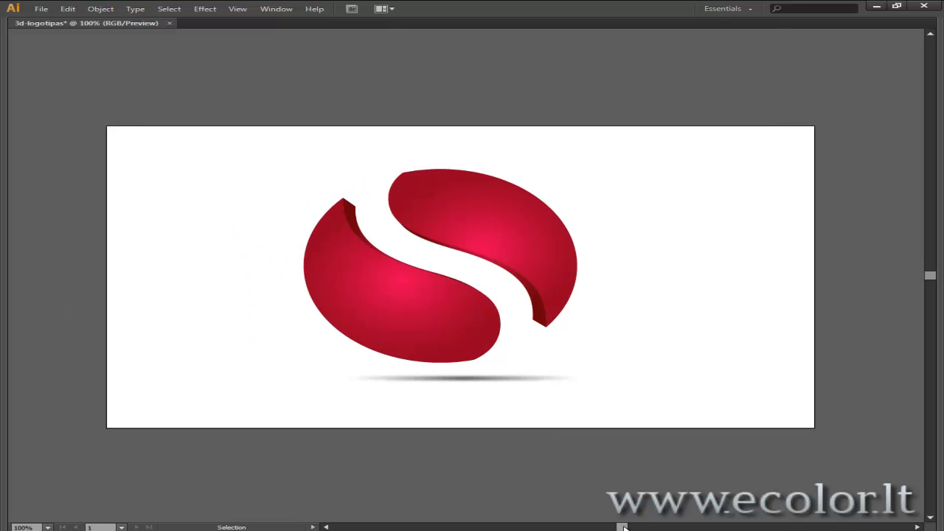